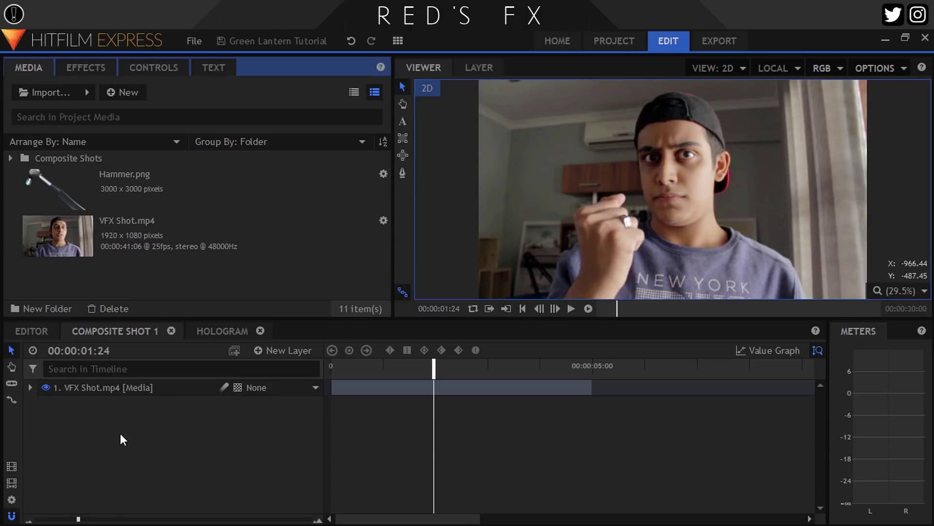
# Add a point layer to Composite Shot 1 and name it "Ring Track".
pyautogui.click(116, 392)
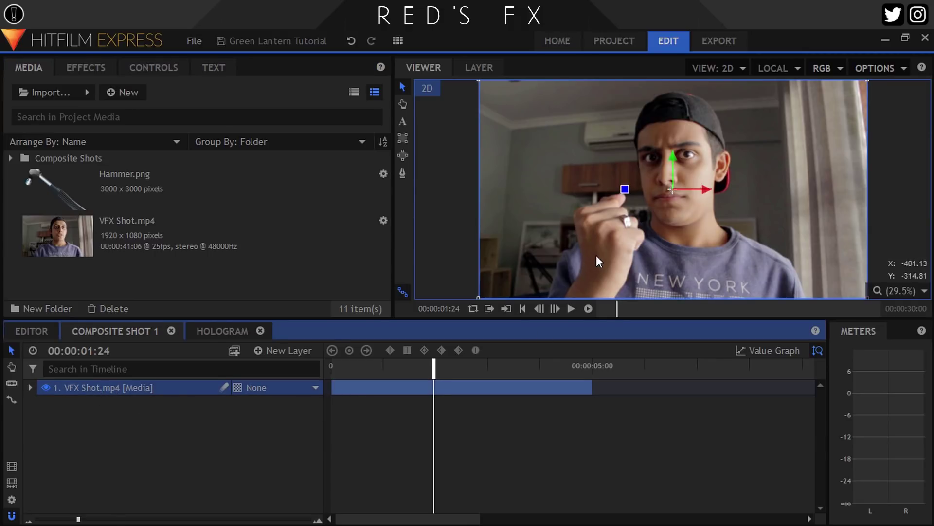
pyautogui.click(272, 350)
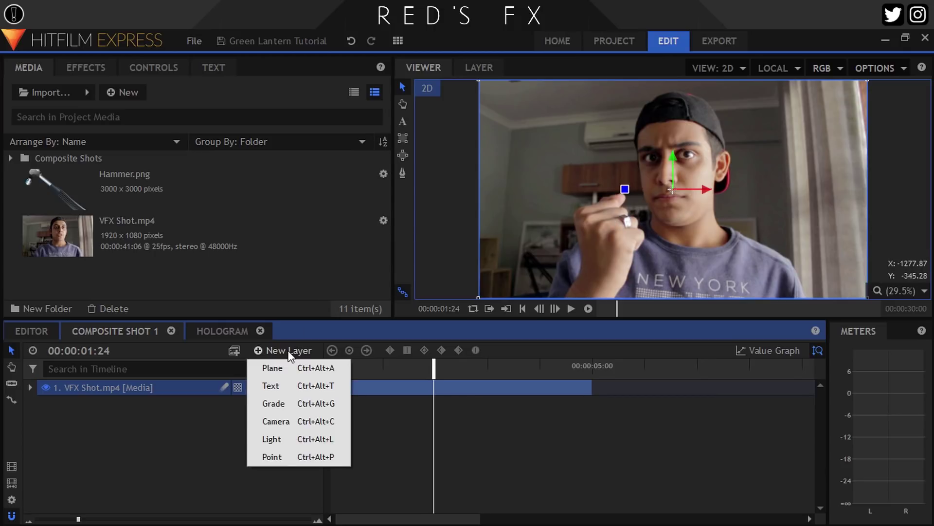
pyautogui.click(280, 454)
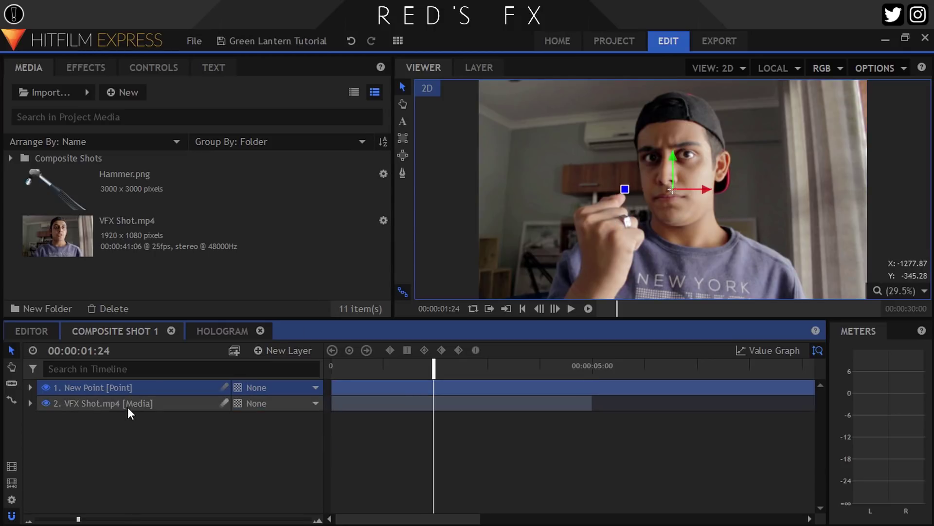
pyautogui.press('F2')
pyautogui.write('Ring Track')
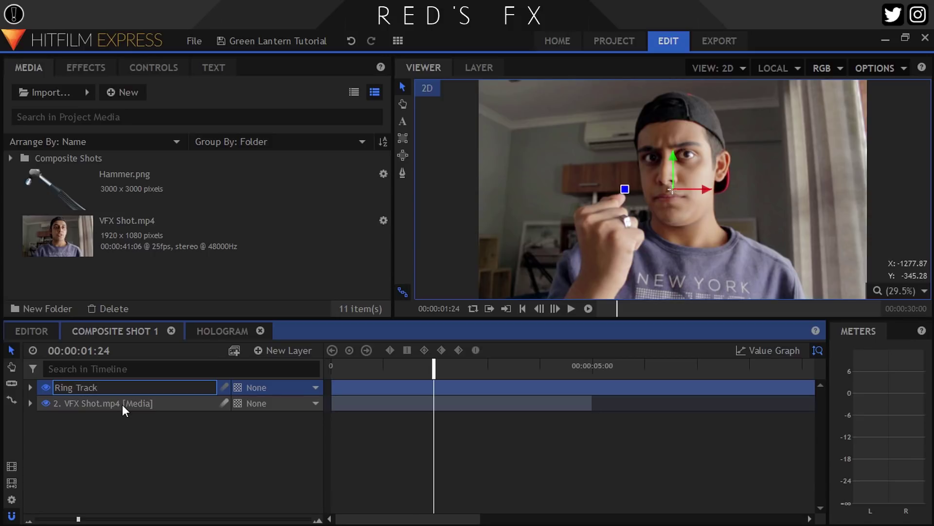
pyautogui.press('Return')
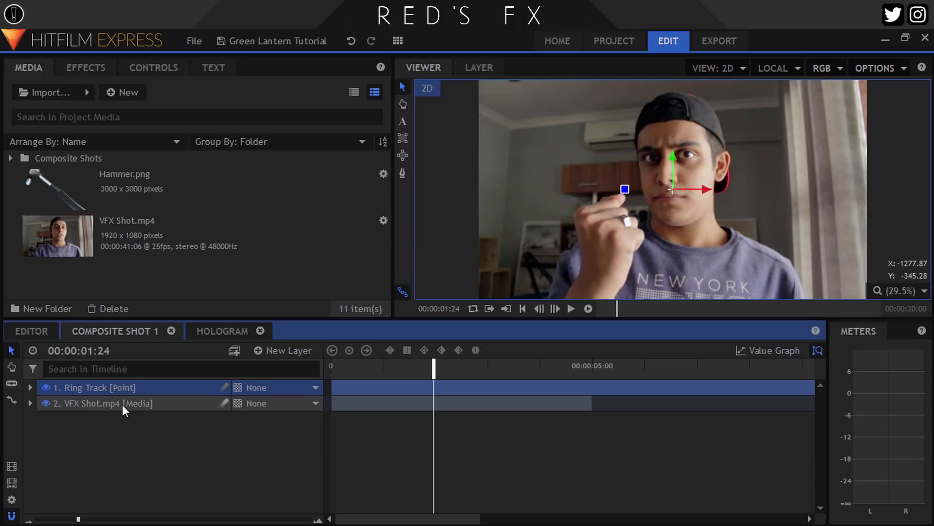
# Add a tracker to the VFX Shot.mp4 layer and place its tracking point over the ring on the first frame.
pyautogui.click(130, 407)
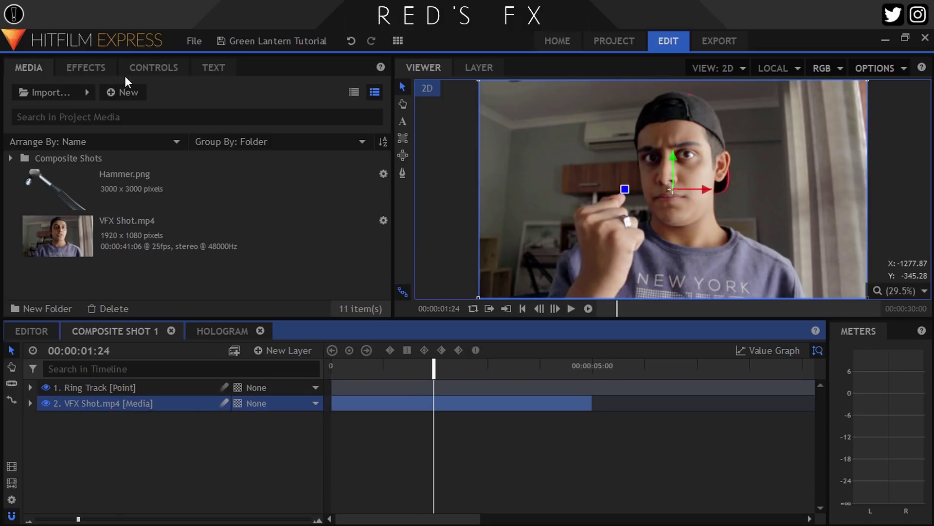
pyautogui.click(151, 67)
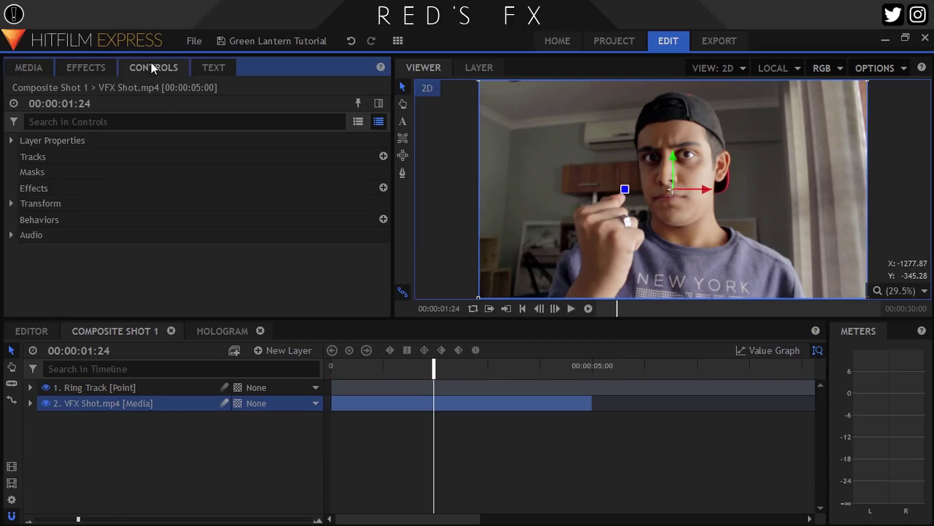
pyautogui.click(383, 156)
pyautogui.scroll(3, 294, 204)
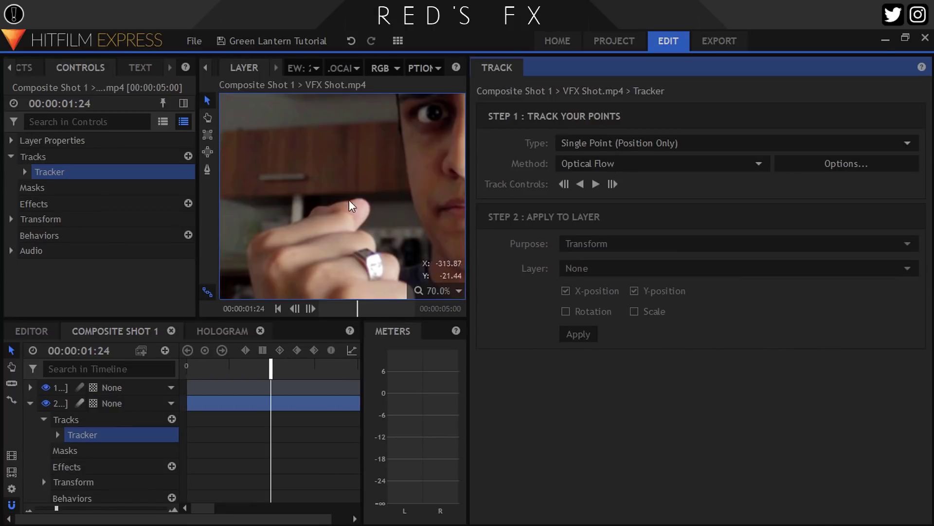
pyautogui.scroll(3, 367, 204)
pyautogui.click(434, 180)
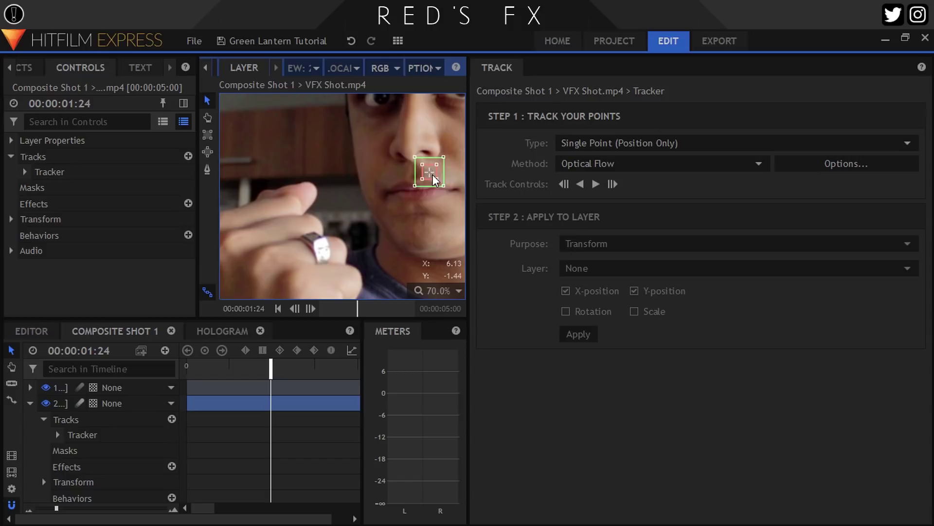
pyautogui.scroll(2, 319, 241)
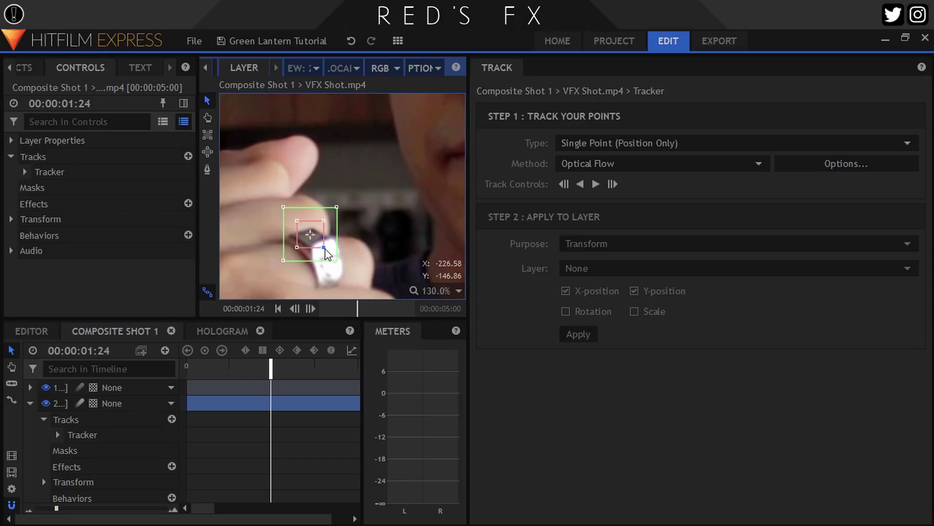
pyautogui.click(278, 309)
pyautogui.moveTo(314, 242); pyautogui.dragTo(327, 226)
# Track the ring forward through the clip and apply the tracked position to the Ring Track layer.
pyautogui.click(595, 185)
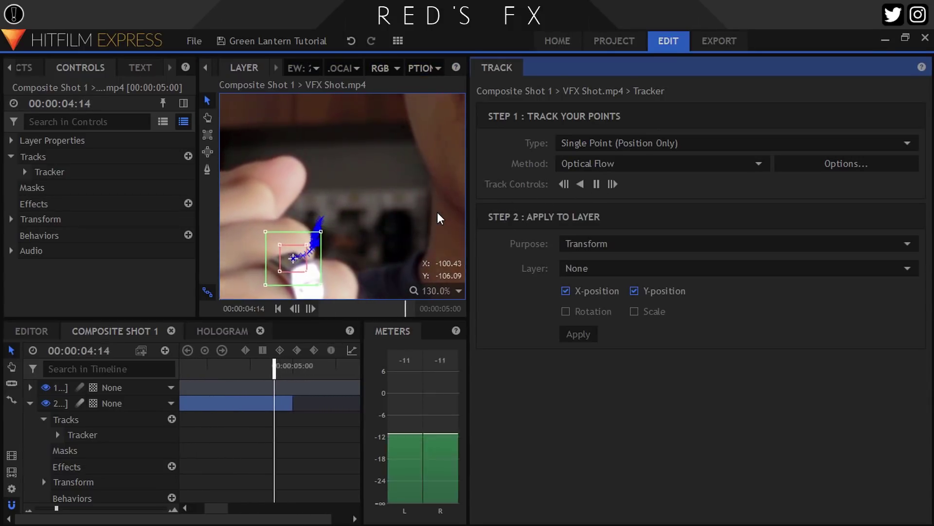
pyautogui.click(605, 271)
pyautogui.click(603, 298)
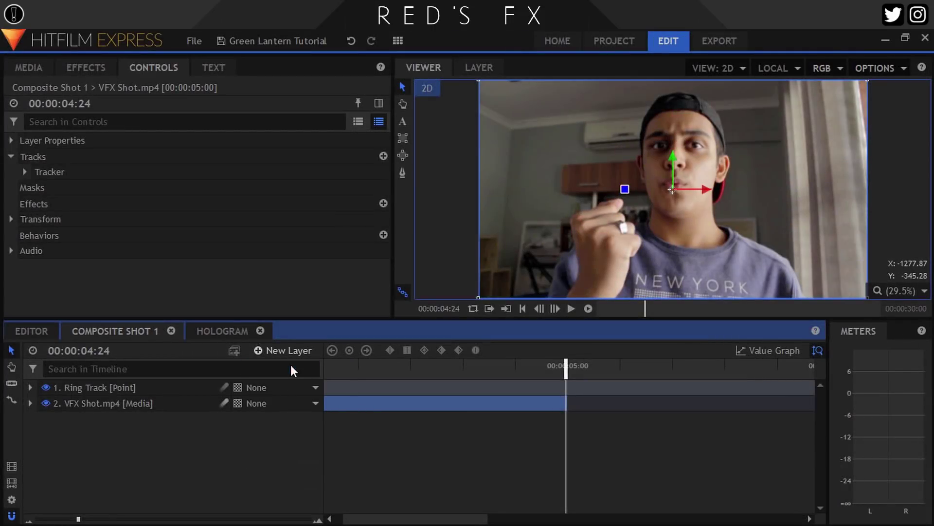
# Add two black 1920 x 1080 plane layers above the Ring Track layer.
pyautogui.click(291, 364)
pyautogui.click(549, 340)
pyautogui.click(280, 348)
pyautogui.click(290, 368)
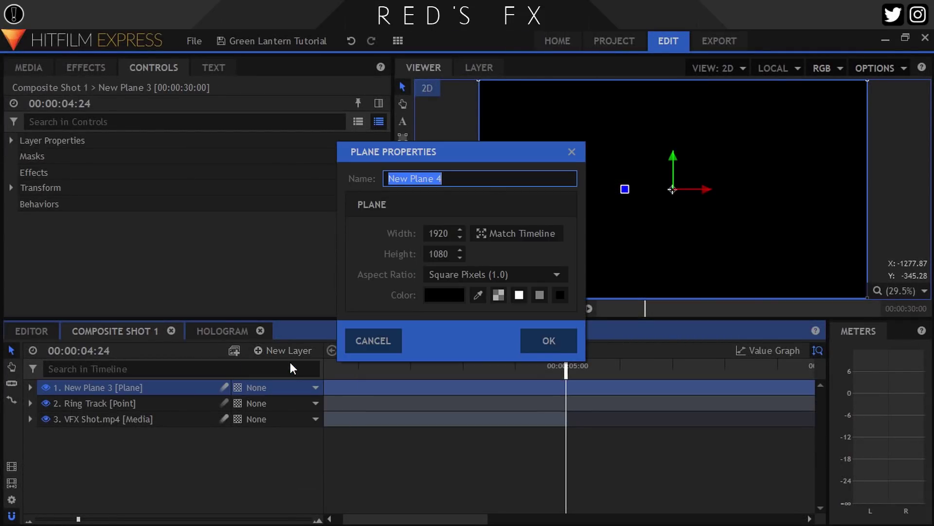
pyautogui.click(549, 341)
# Change both planes' blend mode so their black drops out, and name them New Plane 1 and New Plane 2.
pyautogui.keyDown('ctrl'); pyautogui.click(111, 398); pyautogui.keyUp('ctrl')
pyautogui.rightClick(111, 398)
pyautogui.moveTo(168, 43)
pyautogui.click(309, 56)
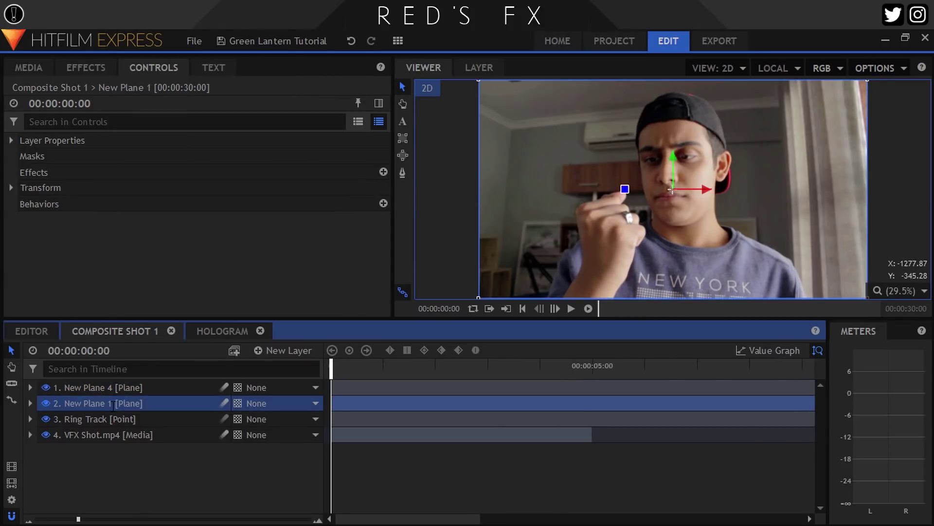
pyautogui.doubleClick(118, 387)
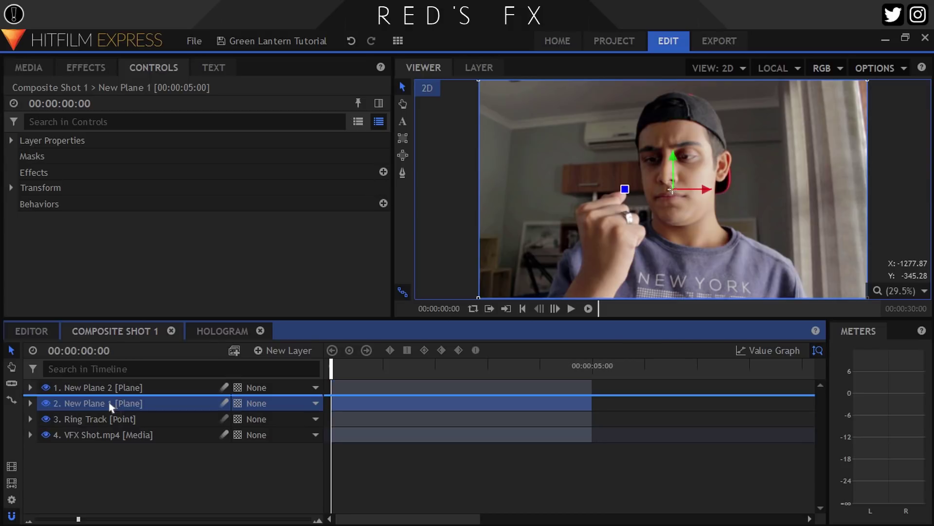
pyautogui.click(115, 462)
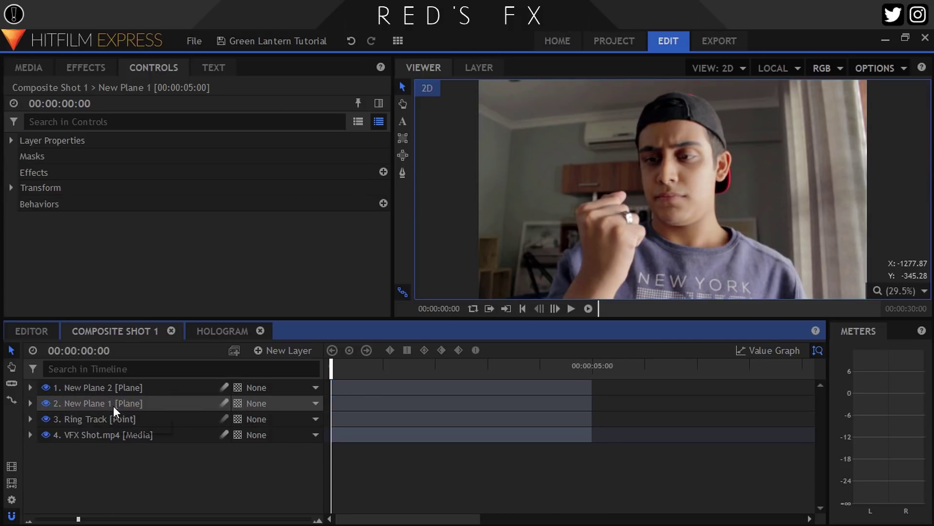
# Apply the Green Lantern Flare 1 preset to New Plane 1 and the Green Lantern Flare 2 preset to New Plane 2.
pyautogui.click(86, 67)
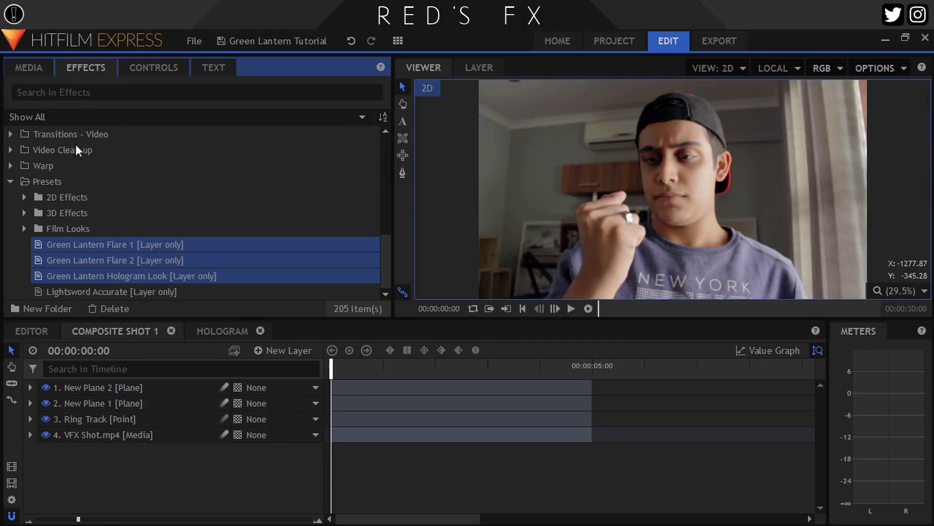
pyautogui.click(72, 262)
pyautogui.moveTo(72, 245); pyautogui.dragTo(122, 404)
pyautogui.moveTo(98, 261); pyautogui.dragTo(122, 388)
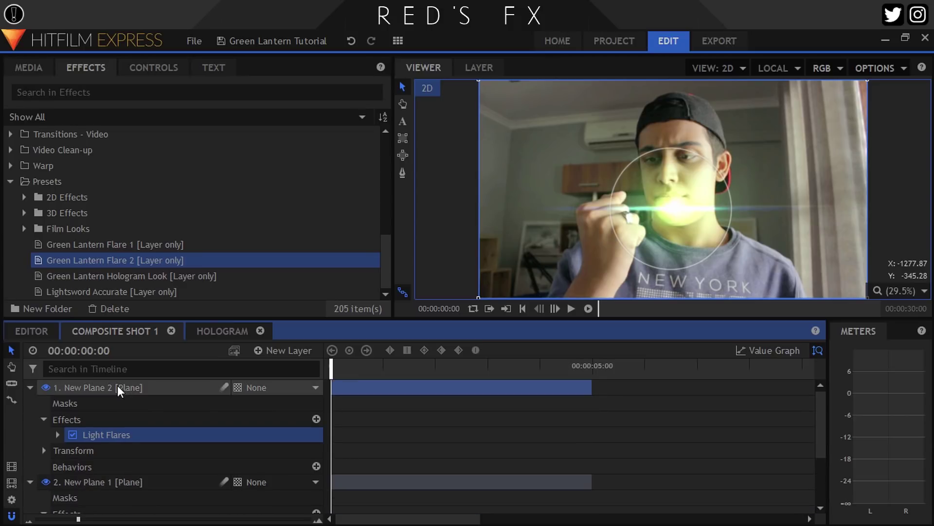
pyautogui.click(25, 387)
pyautogui.click(29, 403)
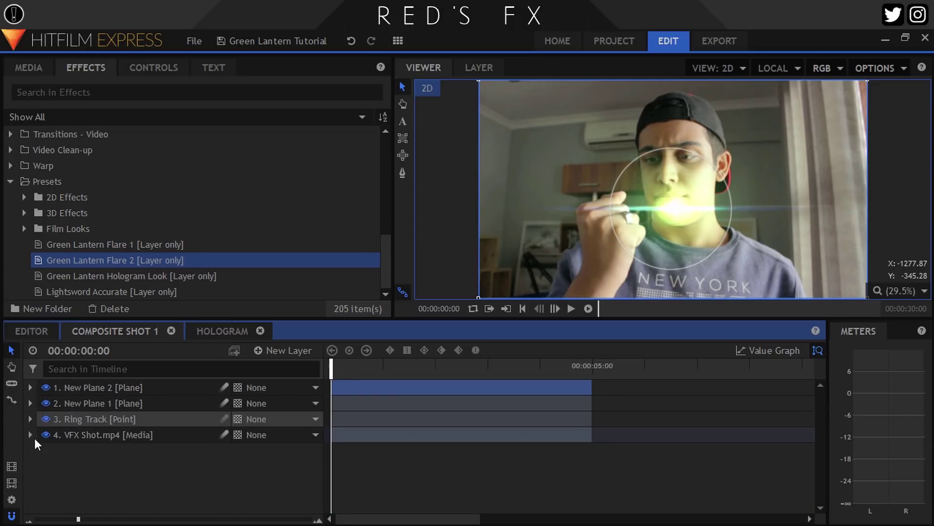
pyautogui.click(113, 482)
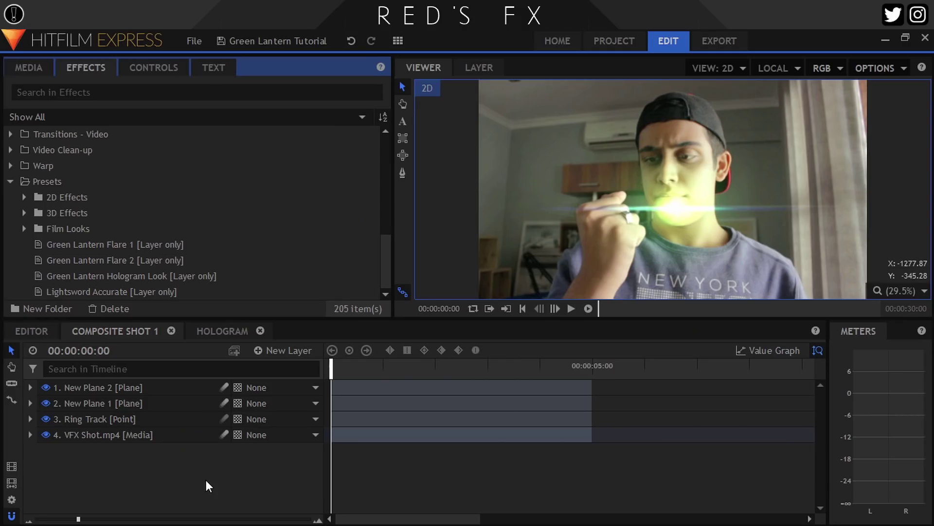
pyautogui.click(133, 390)
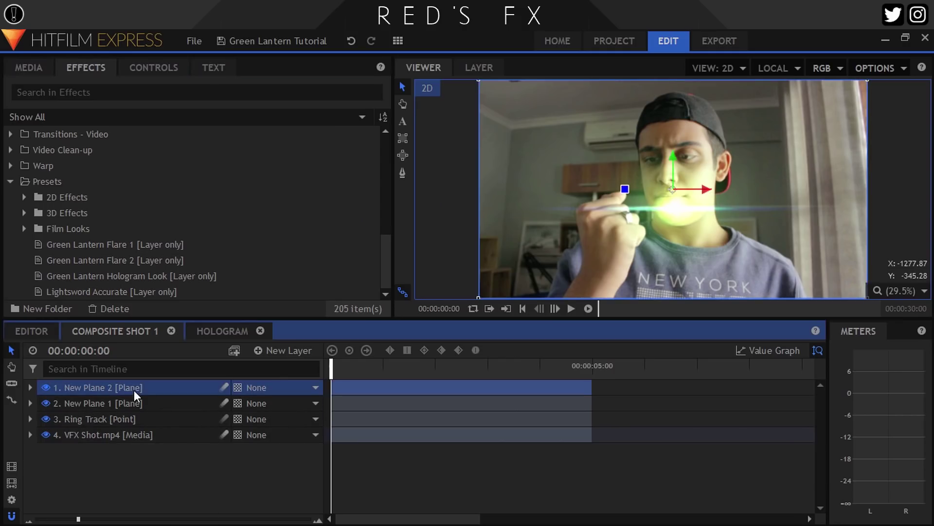
pyautogui.click(155, 456)
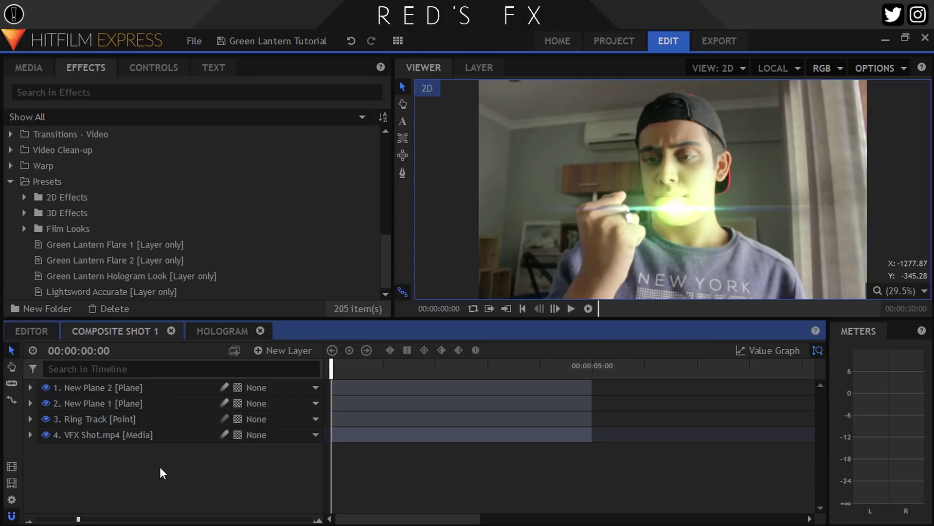
# Add another point layer and name it "Candy".
pyautogui.click(295, 350)
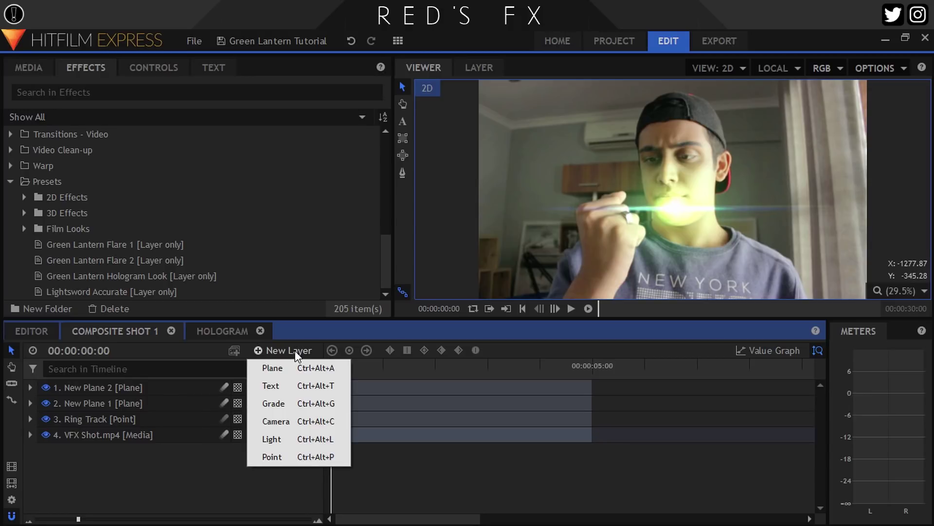
pyautogui.click(279, 457)
pyautogui.press('F2')
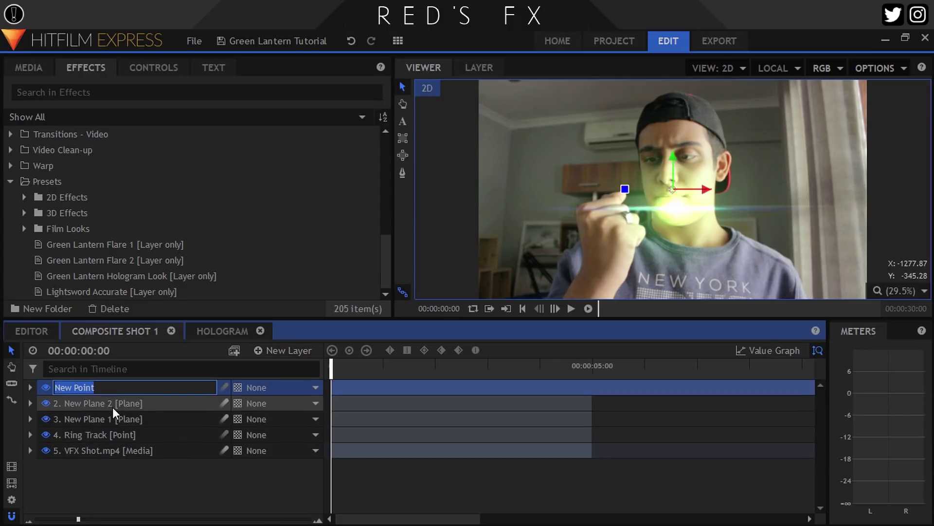
pyautogui.write('Candy')
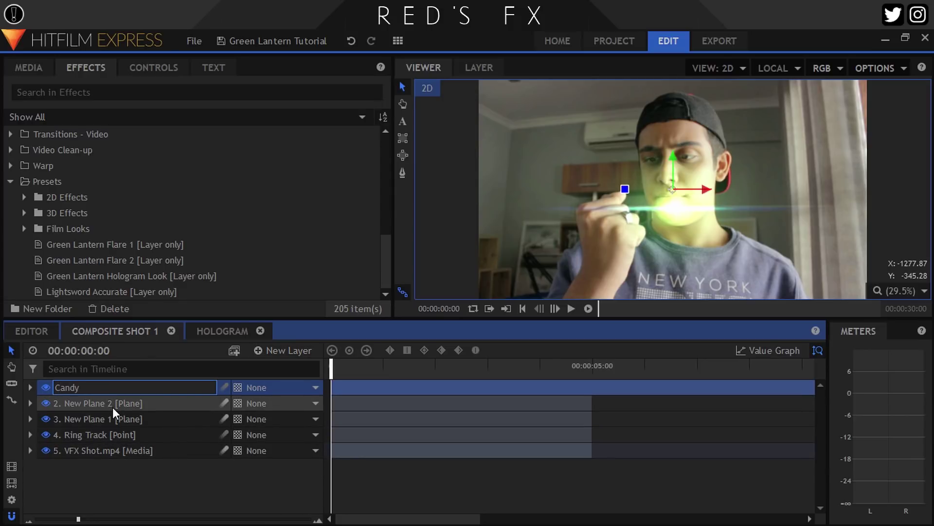
pyautogui.press('Return')
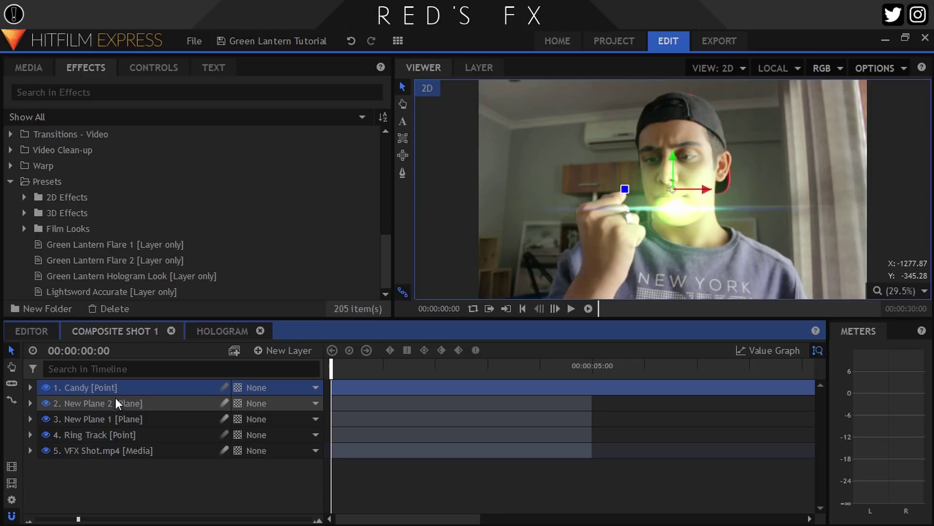
# Set the Light Flares hotspot position on New Plane 1 to use the Candy layer.
pyautogui.click(146, 68)
pyautogui.click(109, 420)
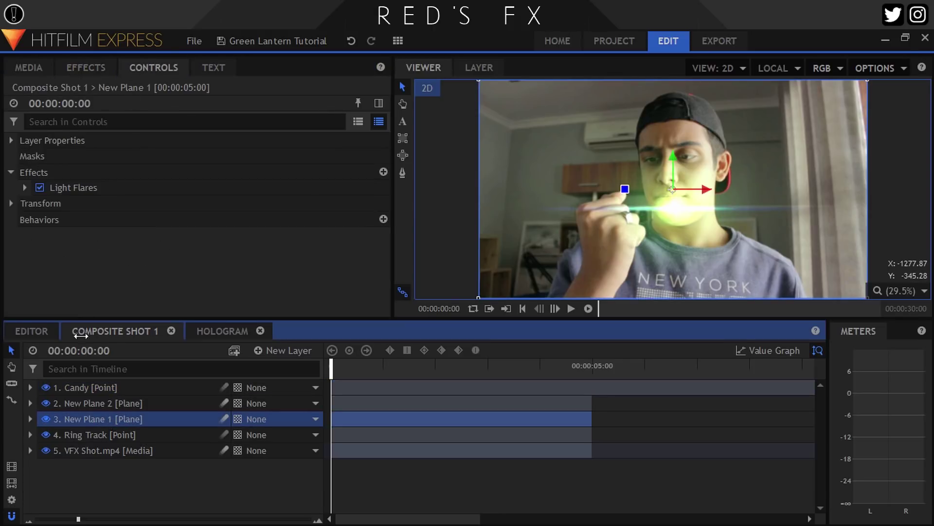
pyautogui.click(24, 187)
pyautogui.click(39, 220)
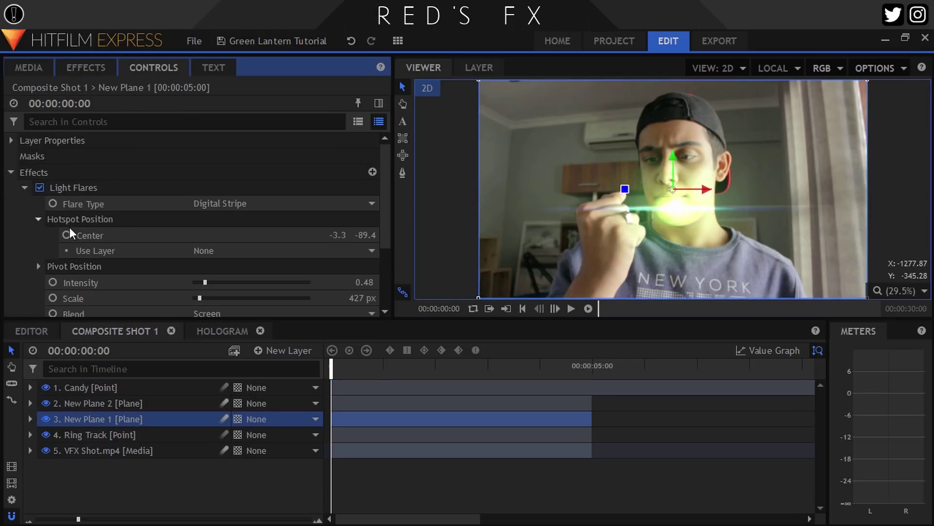
pyautogui.click(234, 253)
pyautogui.click(229, 279)
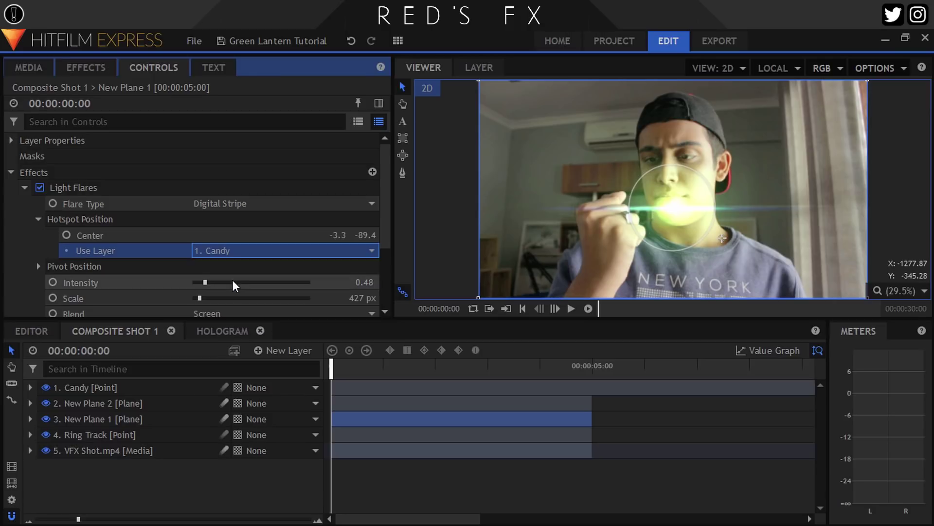
# Set the Light Flares hotspot position on New Plane 2 to use the Candy layer.
pyautogui.click(115, 403)
pyautogui.click(24, 188)
pyautogui.click(38, 219)
pyautogui.click(239, 252)
pyautogui.click(231, 280)
# Move the Candy point toward the raised hand and set the light flares' hotspot center values to 0.
pyautogui.click(101, 387)
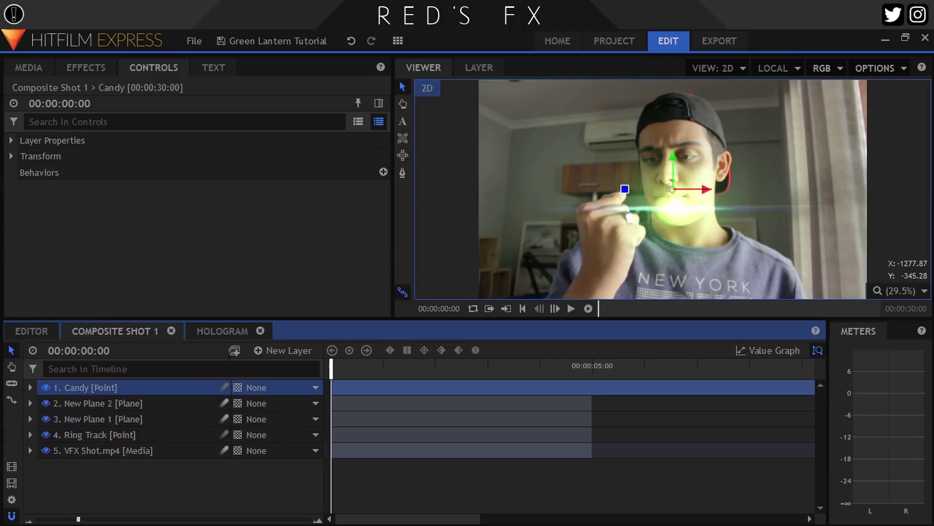
pyautogui.moveTo(673, 194); pyautogui.dragTo(594, 208)
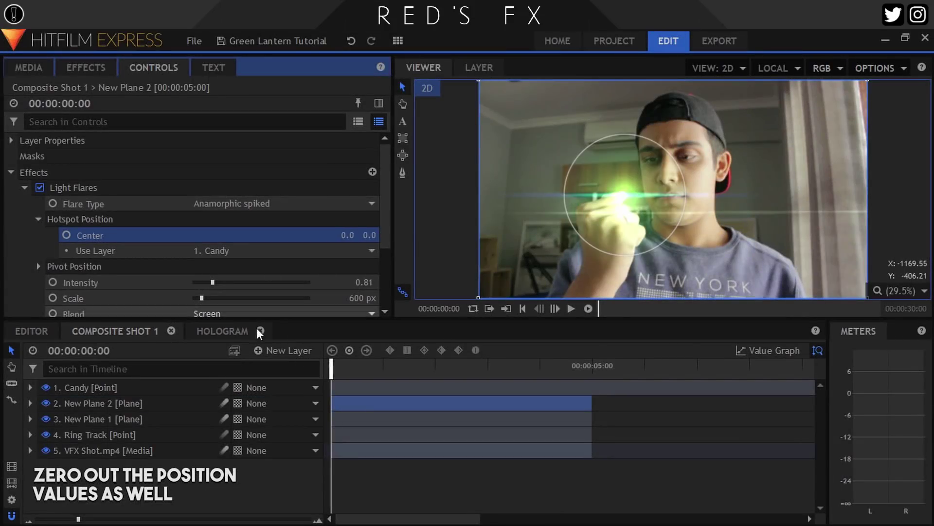
pyautogui.click(324, 239)
pyautogui.write('0')
pyautogui.press('Return')
# Fine-tune the Candy point's position so the flares sit exactly on the ring.
pyautogui.click(90, 386)
pyautogui.scroll(5, 567, 240)
pyautogui.moveTo(753, 156); pyautogui.dragTo(750, 154)
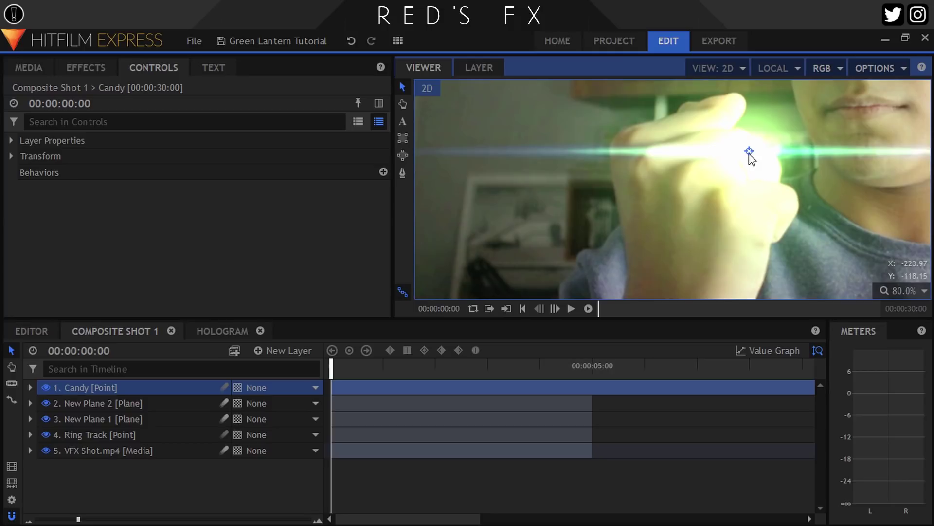
# Parent the Candy point layer to the Ring Track layer.
pyautogui.click(265, 387)
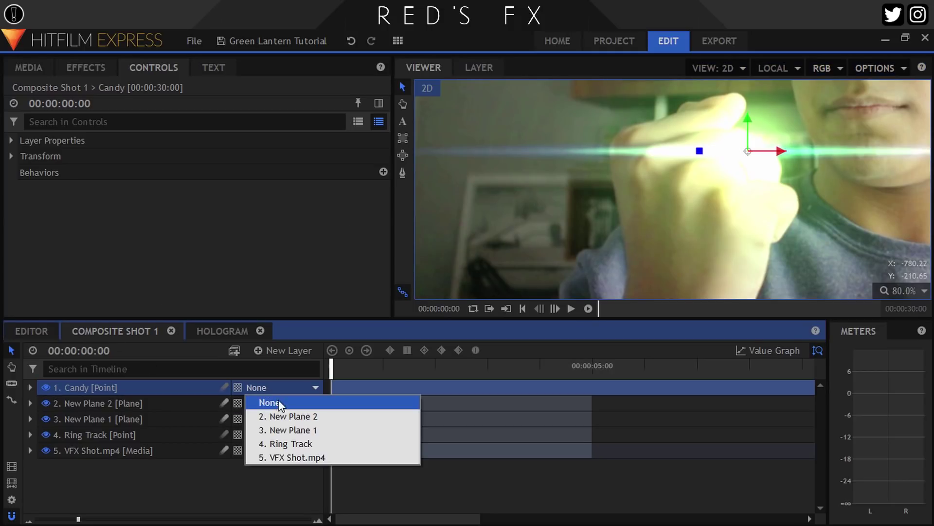
pyautogui.click(291, 443)
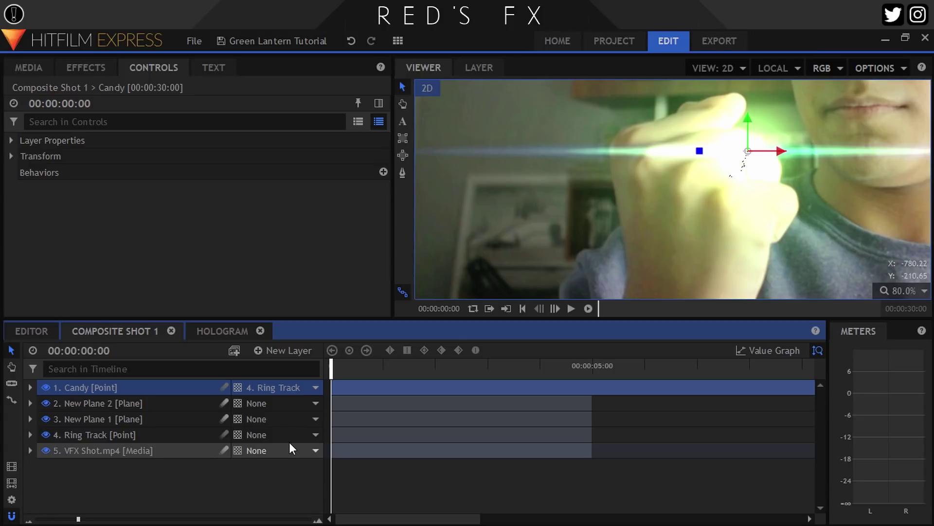
pyautogui.click(912, 290)
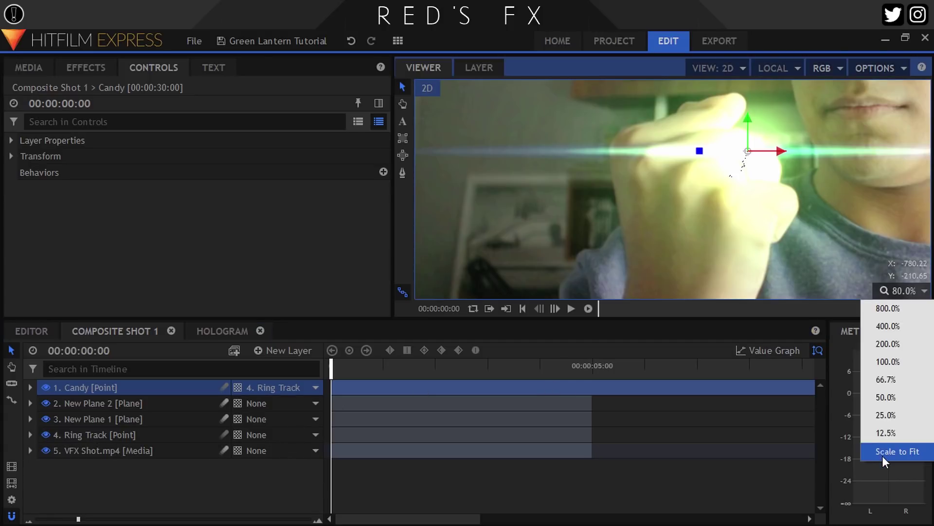
# Fit the whole shot in the viewer and lower the Light Flares intensity on New Plane 2 to 0.65.
pyautogui.click(882, 455)
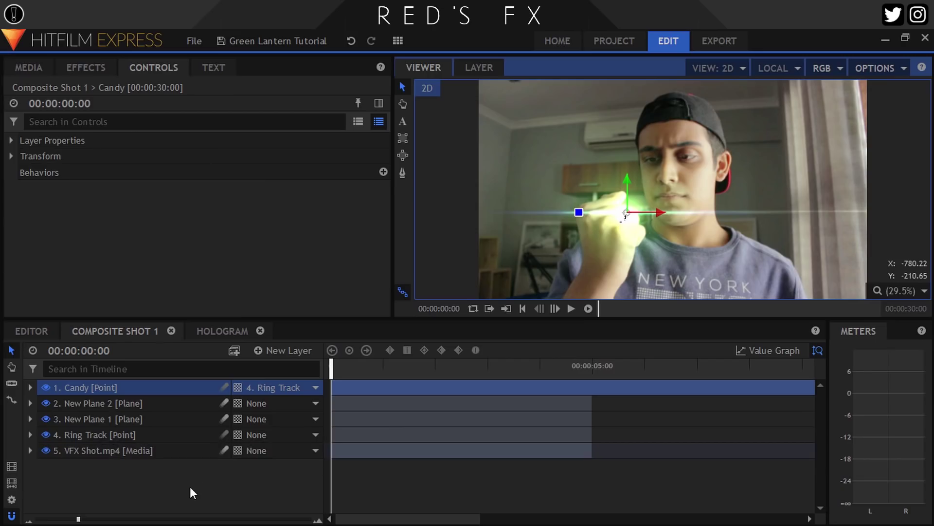
pyautogui.click(190, 486)
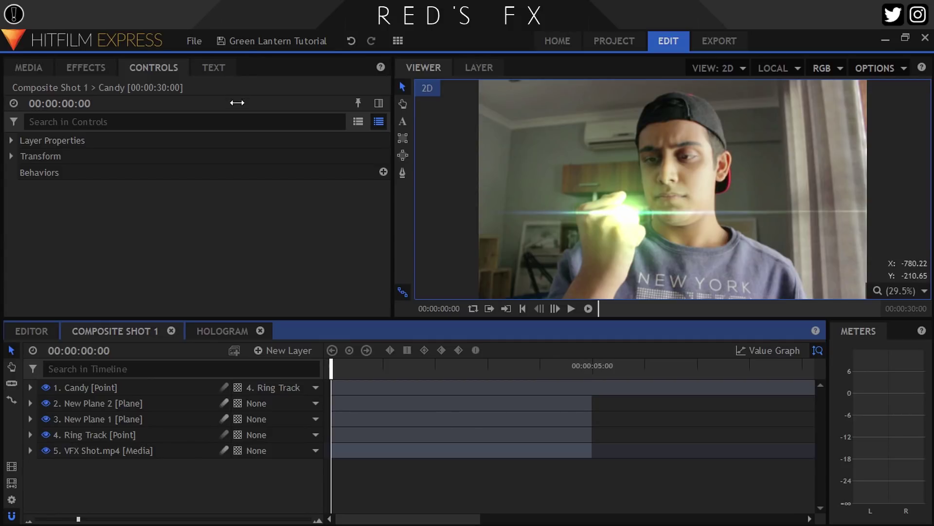
pyautogui.click(33, 71)
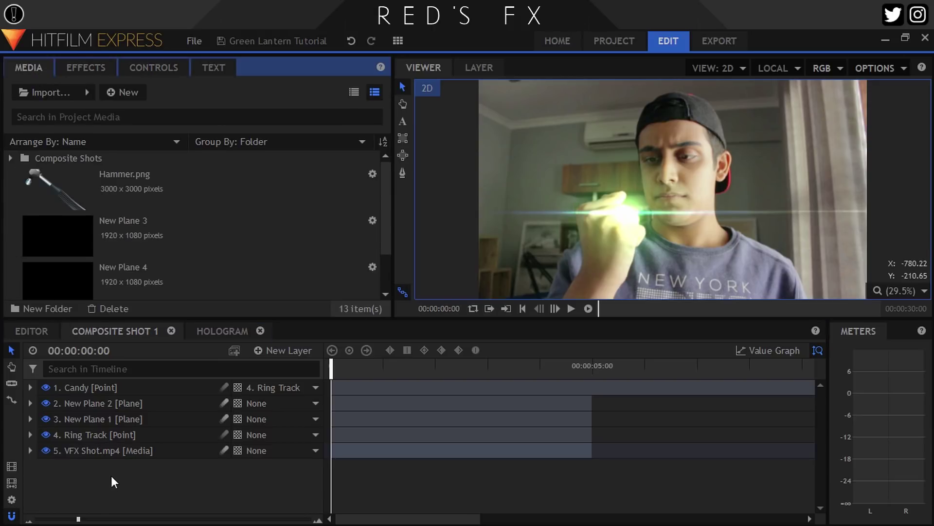
pyautogui.click(102, 395)
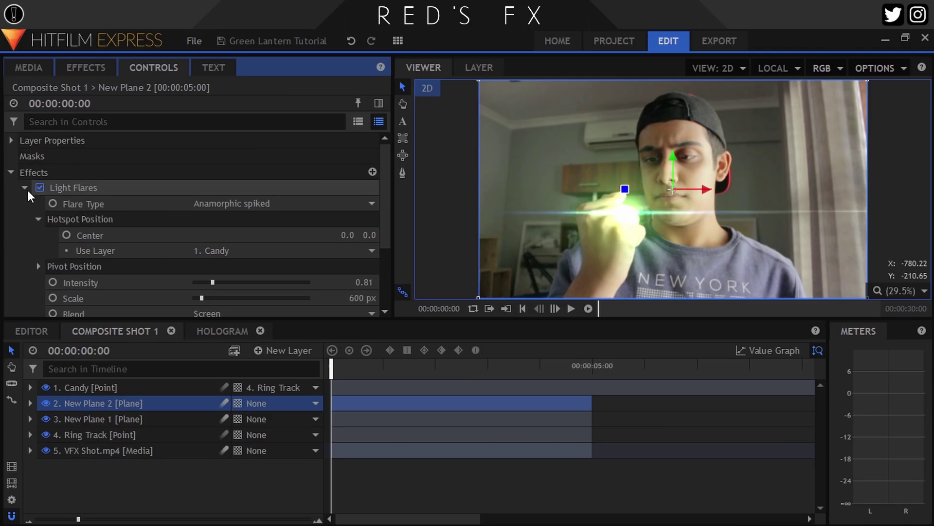
pyautogui.scroll(-1, 31, 257)
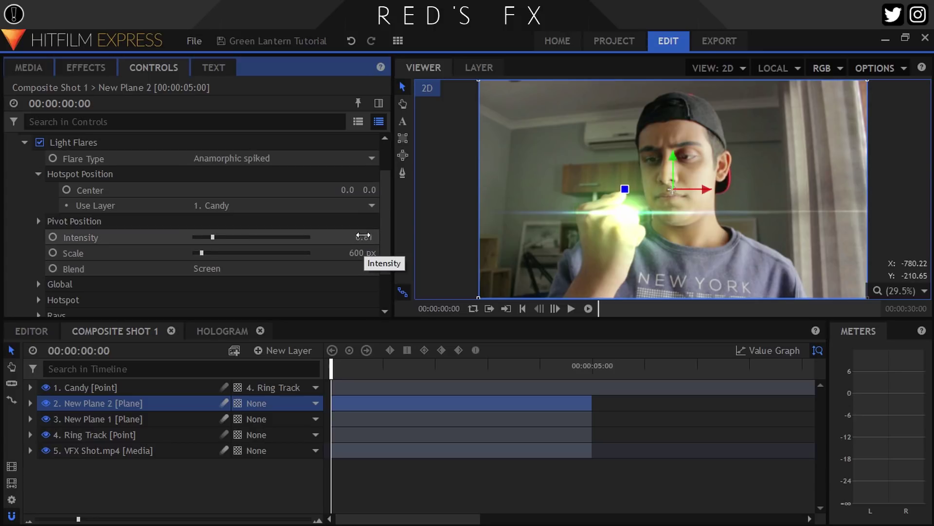
pyautogui.moveTo(363, 237); pyautogui.dragTo(345, 237)
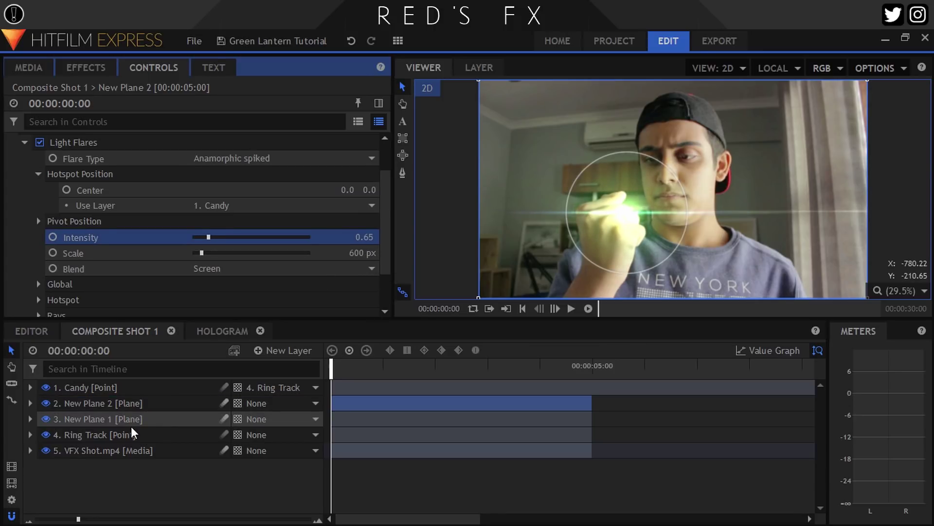
# Set the Light Flares on New Plane 1 to a scale of 389 px and an intensity of 0.04.
pyautogui.click(80, 419)
pyautogui.moveTo(362, 298); pyautogui.dragTo(341, 282)
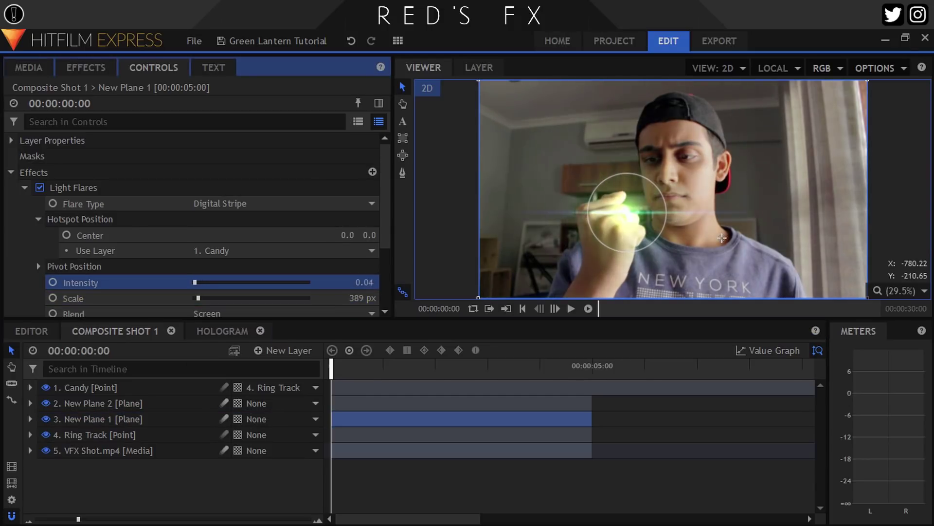
pyautogui.click(24, 187)
# Keyframe the Light Flares intensity on New Plane 2 and New Plane 1, using 0.63 for New Plane 2 at 00:00:00:14.
pyautogui.click(90, 404)
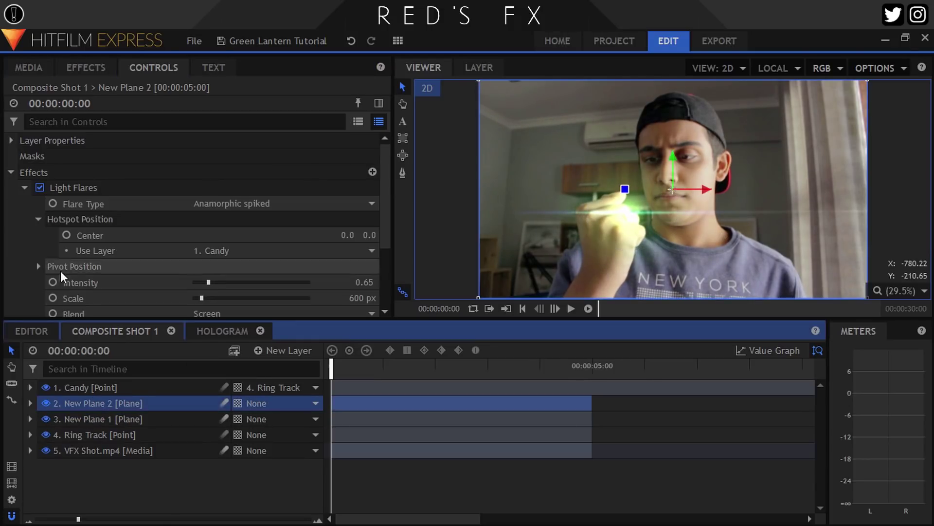
pyautogui.click(52, 283)
pyautogui.moveTo(359, 288); pyautogui.dragTo(377, 291)
pyautogui.click(138, 419)
pyautogui.click(24, 188)
pyautogui.click(90, 285)
pyautogui.click(360, 366)
pyautogui.click(115, 404)
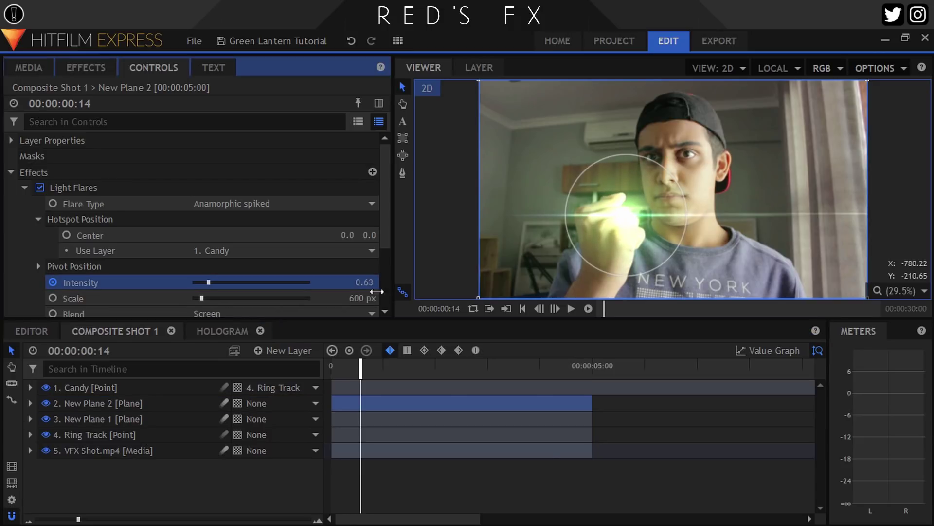
# Set the current time to 00:00:01:01 and add a grade layer above the other layers.
pyautogui.moveTo(341, 369); pyautogui.dragTo(386, 369)
pyautogui.click(284, 350)
pyautogui.click(273, 403)
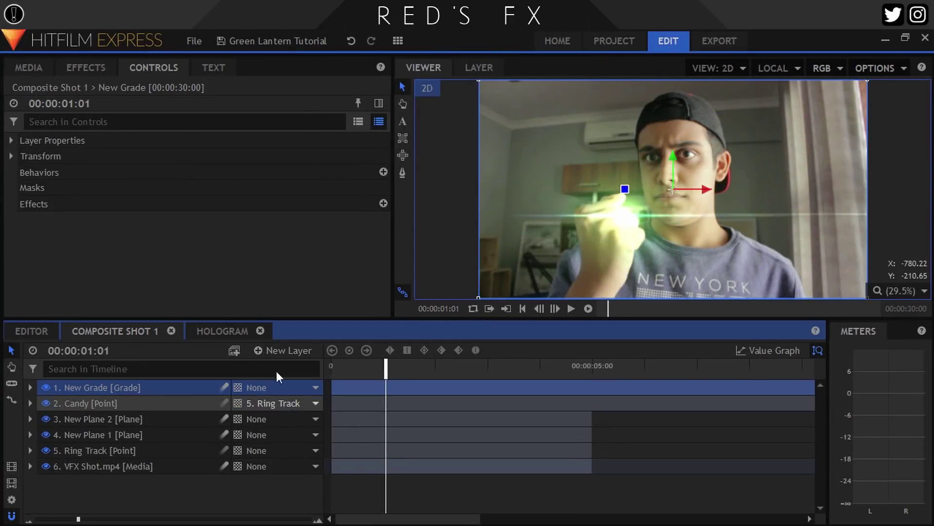
# Find the Curves effect and apply it to the New Grade layer.
pyautogui.click(83, 64)
pyautogui.click(62, 96)
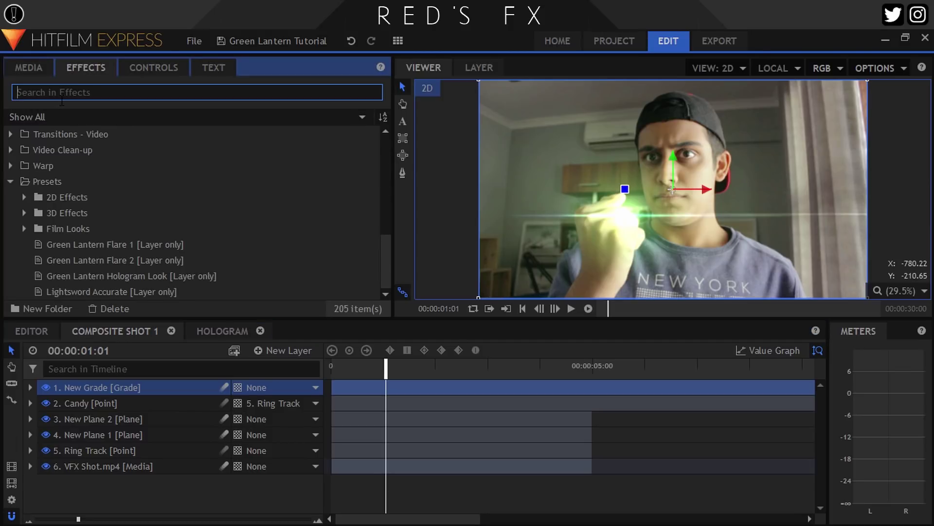
pyautogui.write('curv')
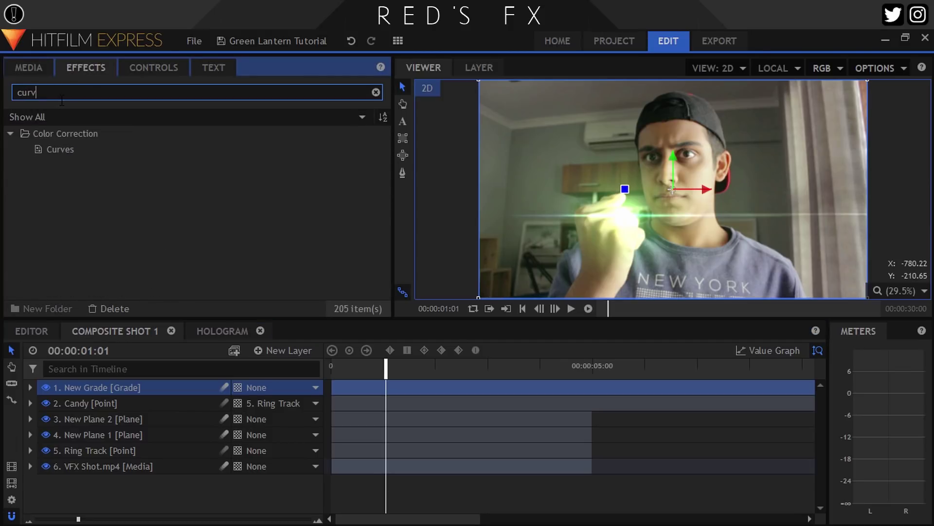
pyautogui.moveTo(57, 146); pyautogui.dragTo(147, 459)
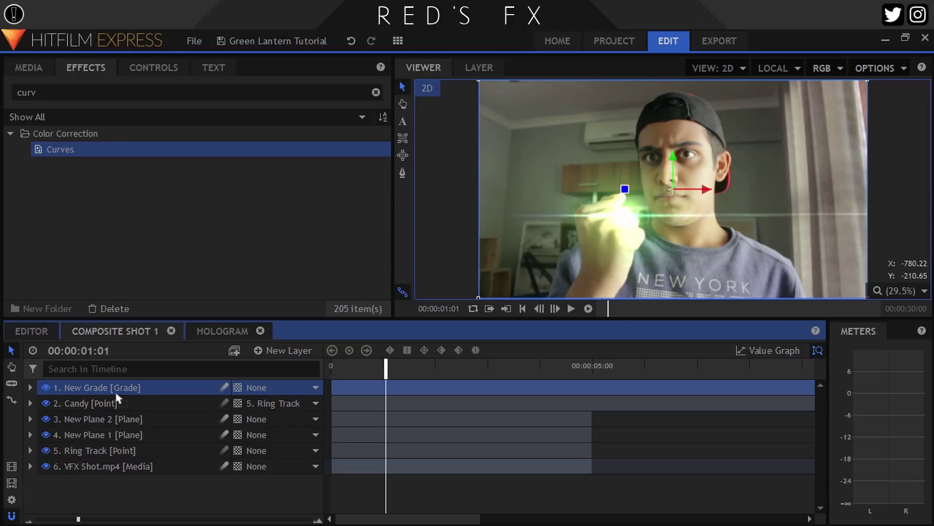
pyautogui.moveTo(117, 398); pyautogui.dragTo(116, 396)
# Raise the midpoint of the RGB curve in New Grade's Curves effect to brighten the image.
pyautogui.click(154, 68)
pyautogui.click(24, 219)
pyautogui.scroll(-3, 37, 246)
pyautogui.scroll(3, 38, 245)
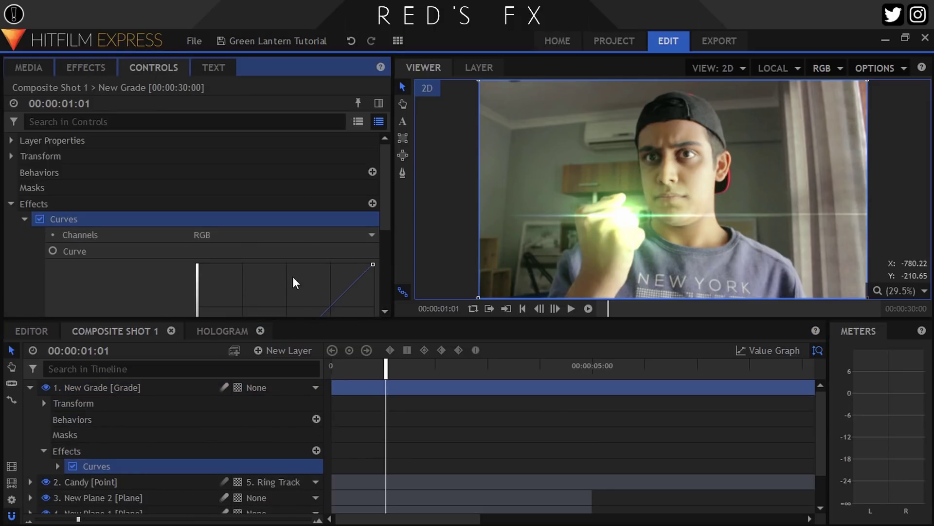
pyautogui.scroll(-3, 293, 282)
pyautogui.moveTo(285, 190); pyautogui.dragTo(253, 173)
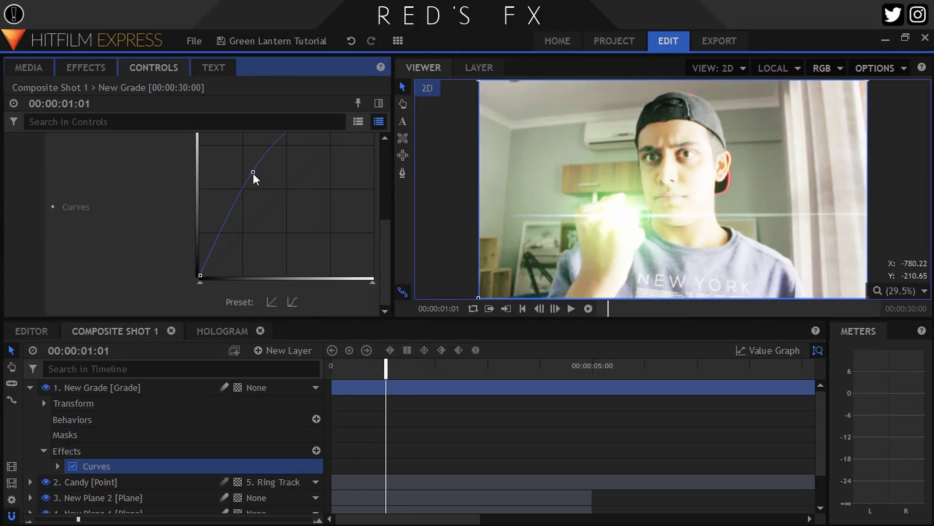
# Raise the Green channel's curve in New Grade's Curves effect to tint the image green.
pyautogui.scroll(3, 243, 205)
pyautogui.click(219, 236)
pyautogui.click(259, 271)
pyautogui.scroll(-3, 262, 243)
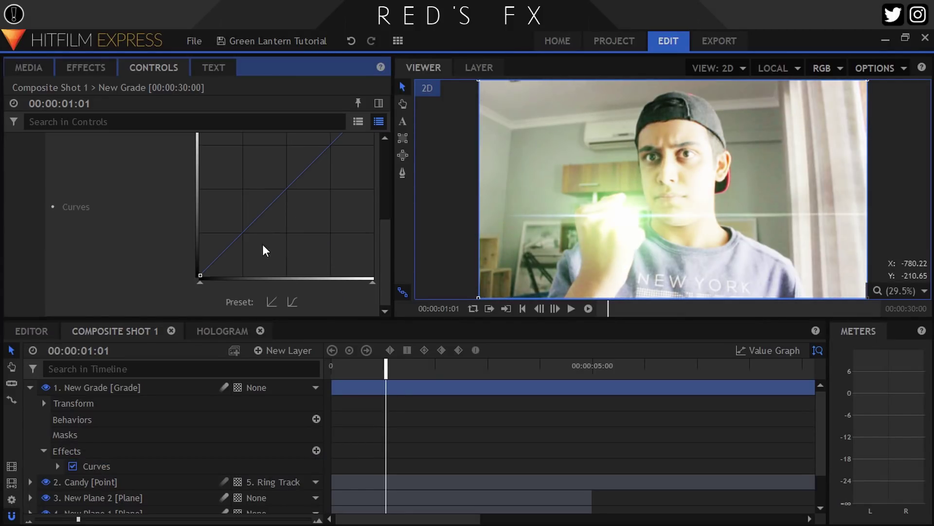
pyautogui.moveTo(262, 244); pyautogui.dragTo(256, 188)
# Return to the RGB channel and pull its curve point down slightly to reduce the brightness.
pyautogui.scroll(3, 226, 232)
pyautogui.click(226, 233)
pyautogui.click(229, 247)
pyautogui.scroll(-2, 385, 210)
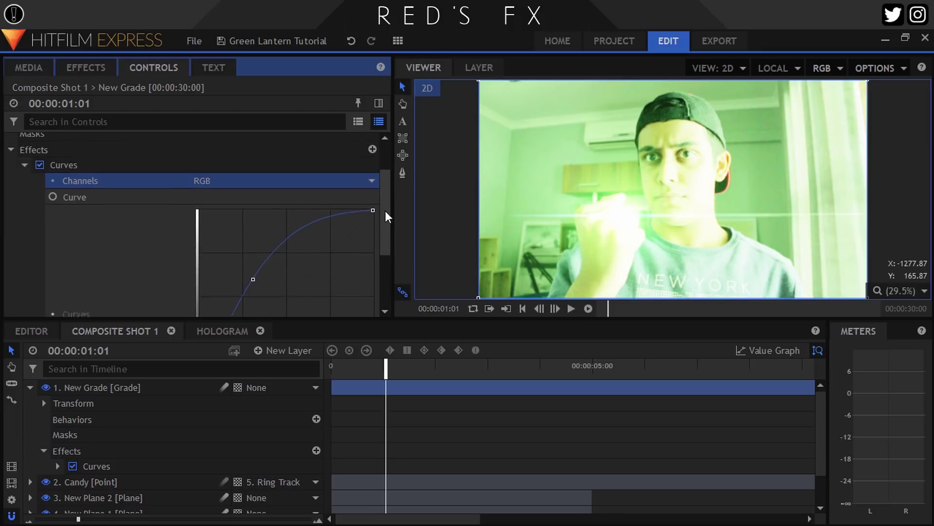
pyautogui.scroll(-1, 384, 210)
pyautogui.moveTo(247, 246); pyautogui.dragTo(263, 257)
# Adjust the Red channel's curve in New Grade's Curves effect.
pyautogui.click(228, 153)
pyautogui.click(230, 177)
pyautogui.scroll(3, 232, 191)
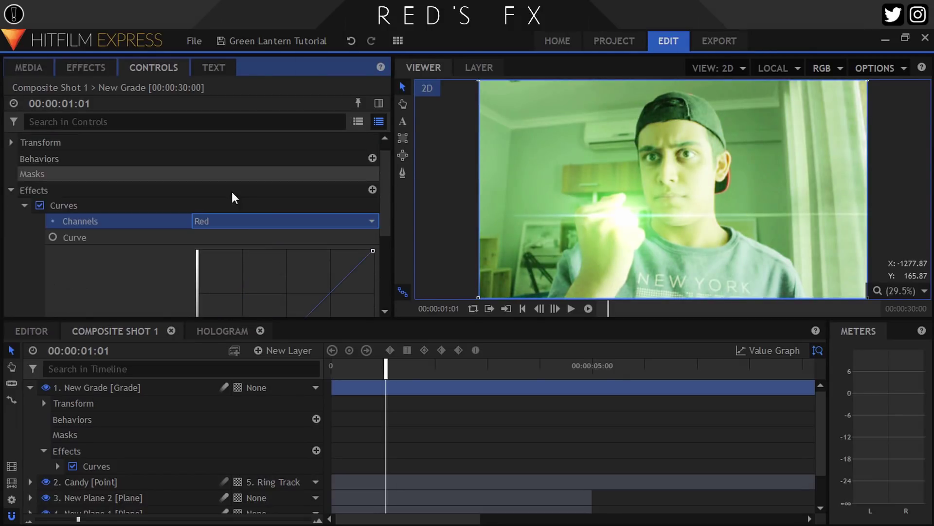
pyautogui.click(302, 313)
pyautogui.scroll(-3, 266, 202)
pyautogui.scroll(4, 266, 202)
# Draw a closed mask on New Grade around the face, the raised fist and the shirt.
pyautogui.click(10, 204)
pyautogui.click(403, 172)
pyautogui.click(687, 94)
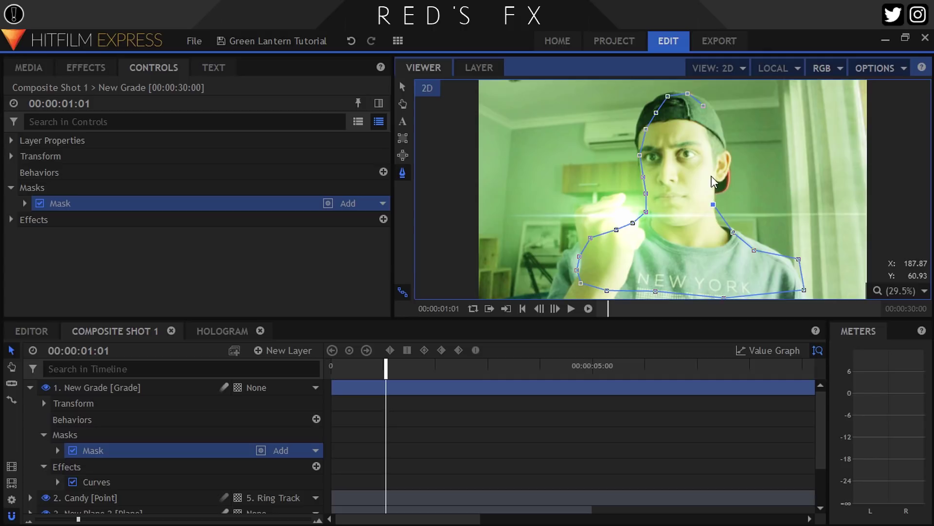
pyautogui.click(706, 105)
# Set the feather strength of New Grade's mask to 201 px.
pyautogui.click(25, 203)
pyautogui.click(38, 247)
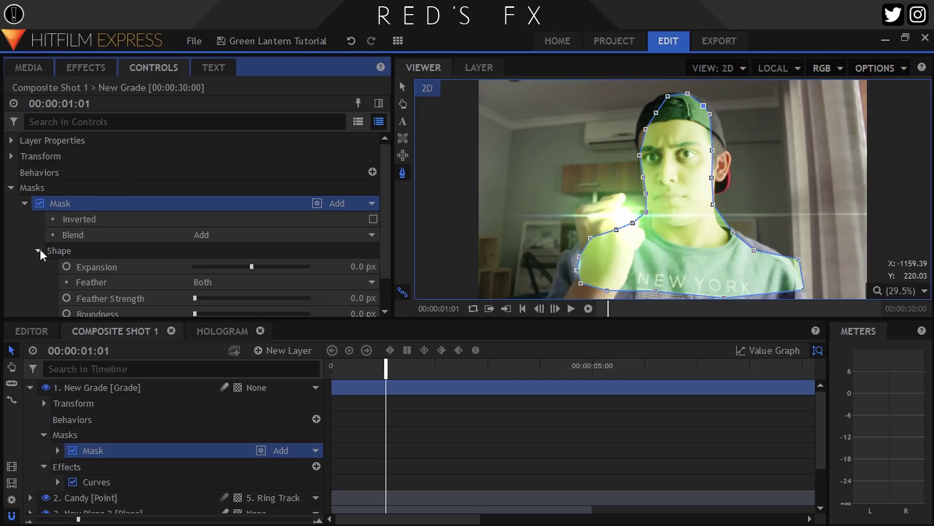
pyautogui.scroll(-1, 292, 253)
pyautogui.moveTo(350, 261); pyautogui.dragTo(384, 261)
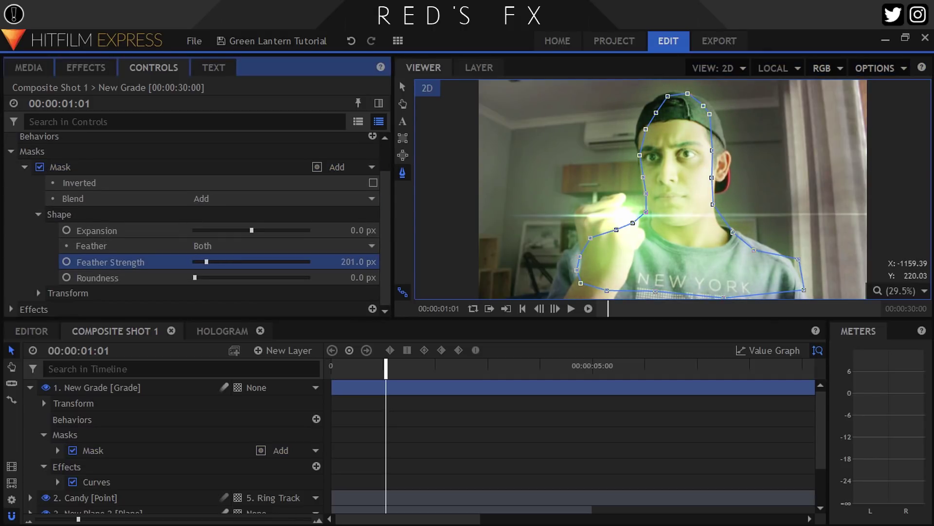
# Lower the New Grade layer's opacity to 60%.
pyautogui.click(11, 152)
pyautogui.click(11, 155)
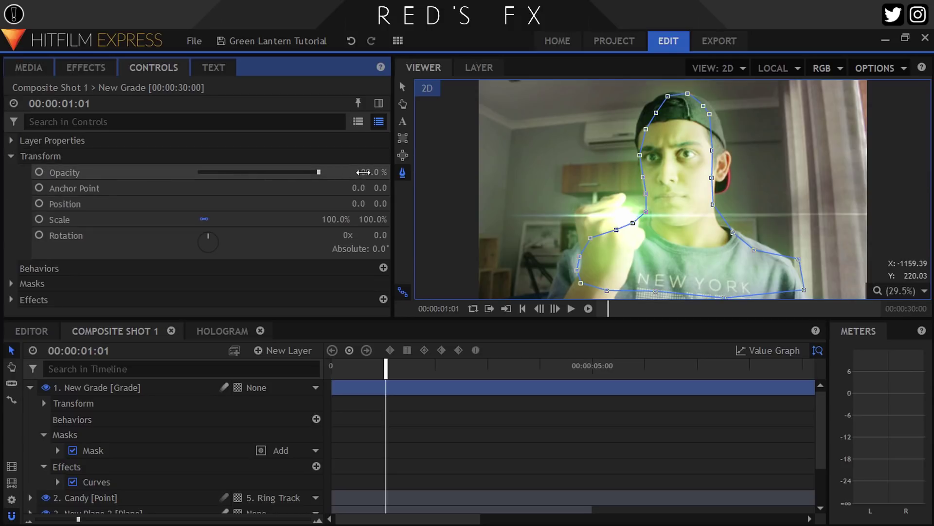
pyautogui.moveTo(363, 173); pyautogui.dragTo(354, 172)
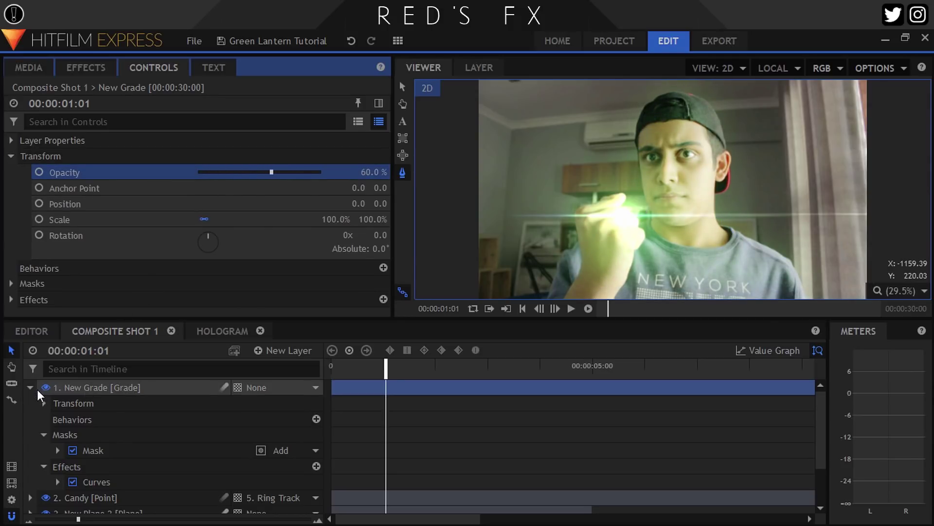
pyautogui.click(37, 388)
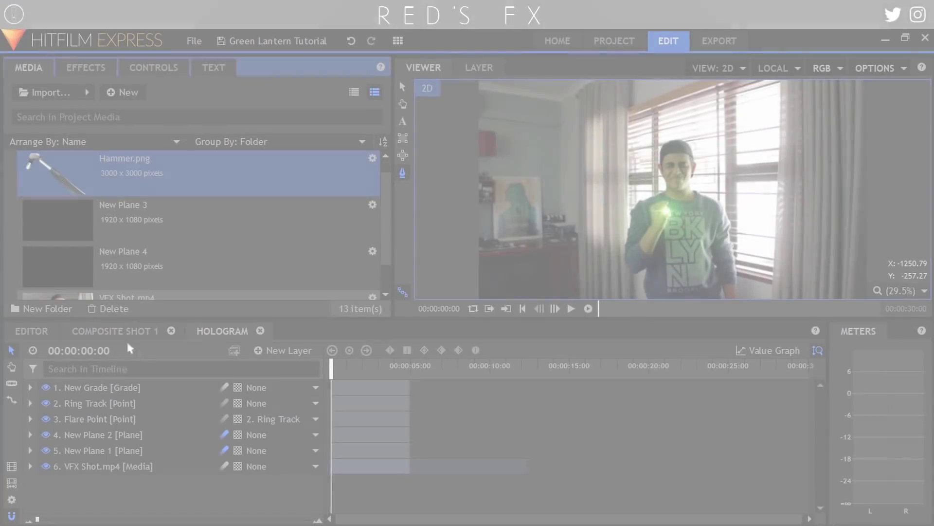
# Add Hammer.png as the top layer of the Hologram composite shot and scale it down to fit inside the frame.
pyautogui.moveTo(126, 339); pyautogui.dragTo(125, 388)
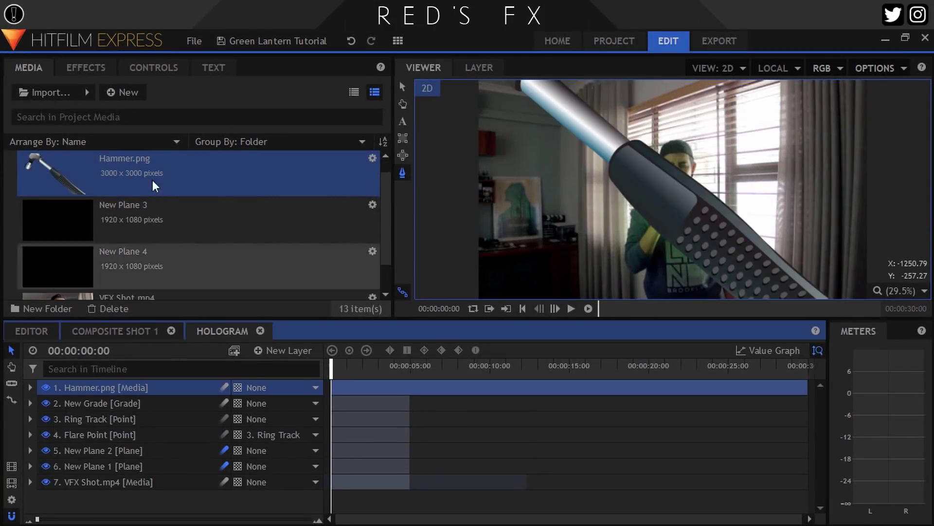
pyautogui.click(78, 68)
pyautogui.click(151, 69)
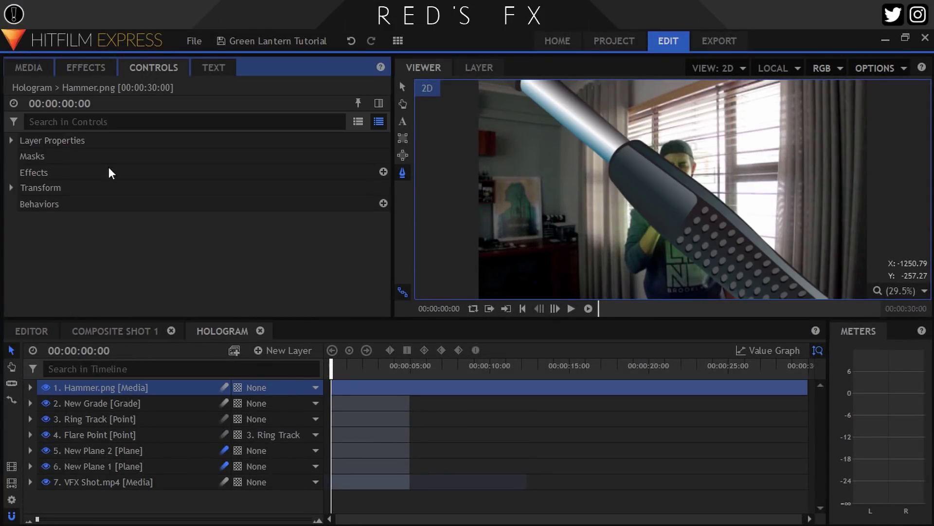
pyautogui.click(11, 187)
pyautogui.moveTo(336, 251); pyautogui.dragTo(312, 251)
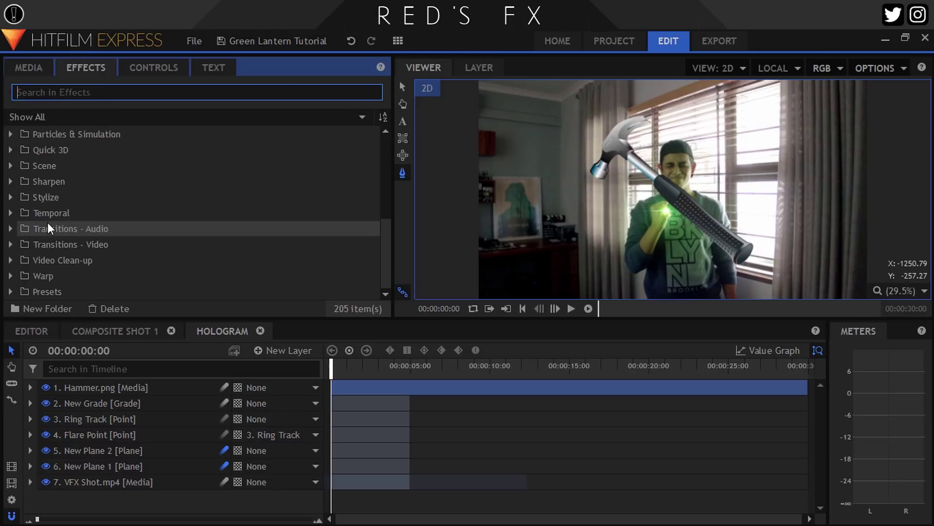
# Apply the Green Lantern Hologram Look preset to the Hammer.png layer.
pyautogui.click(11, 291)
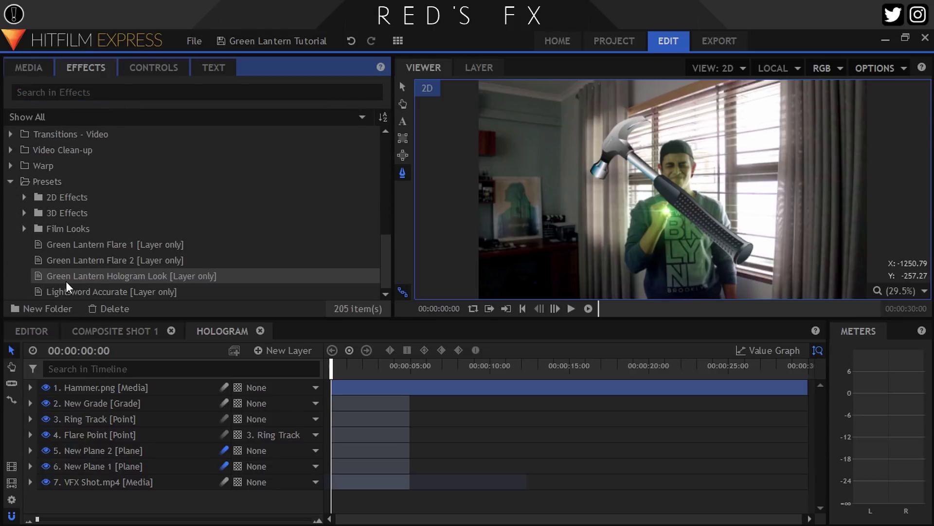
pyautogui.moveTo(107, 390); pyautogui.dragTo(104, 390)
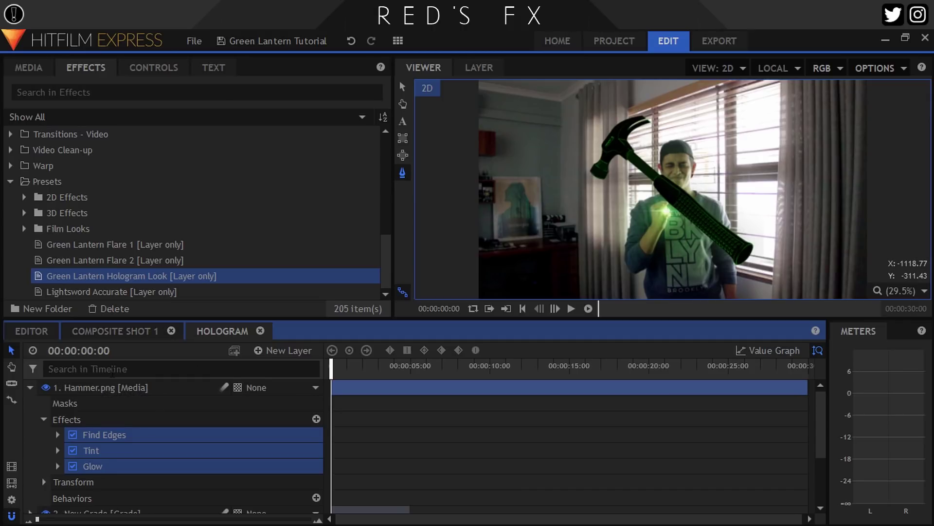
pyautogui.click(27, 388)
# Set the Hammer.png layer's blend mode to Add.
pyautogui.click(109, 388)
pyautogui.rightClick(109, 388)
pyautogui.moveTo(150, 35)
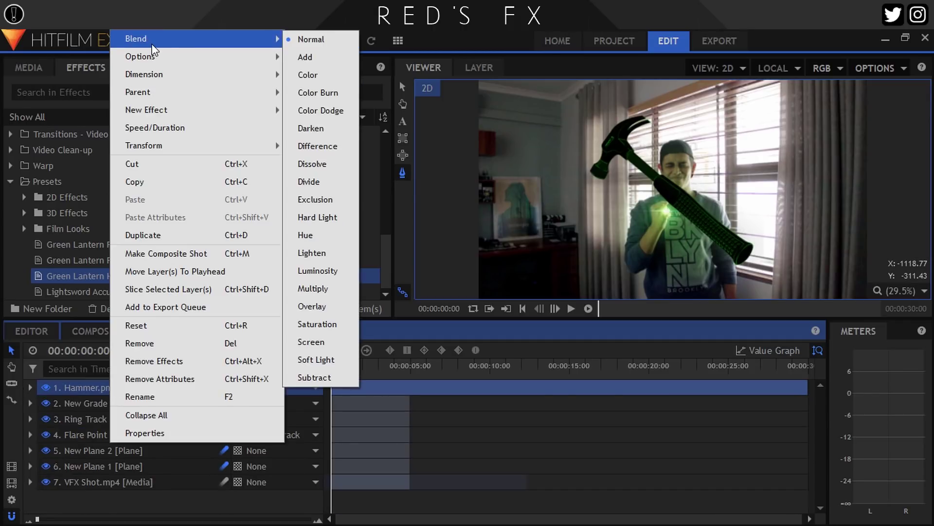
pyautogui.click(324, 59)
pyautogui.scroll(2, 686, 220)
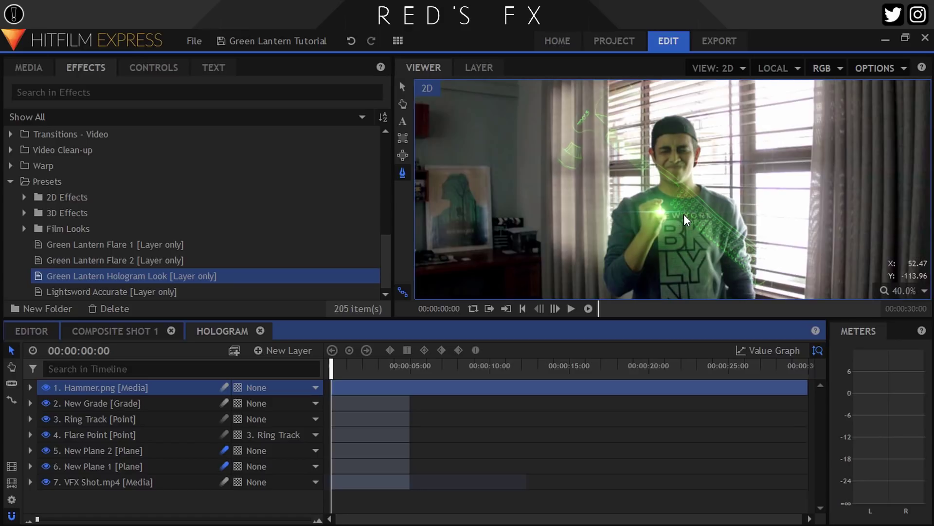
# Duplicate the Hammer.png layer three times to strengthen the hologram.
pyautogui.hotkey('ctrl', 'd')
pyautogui.hotkey('ctrl', 'd')
pyautogui.hotkey('ctrl', 'd')
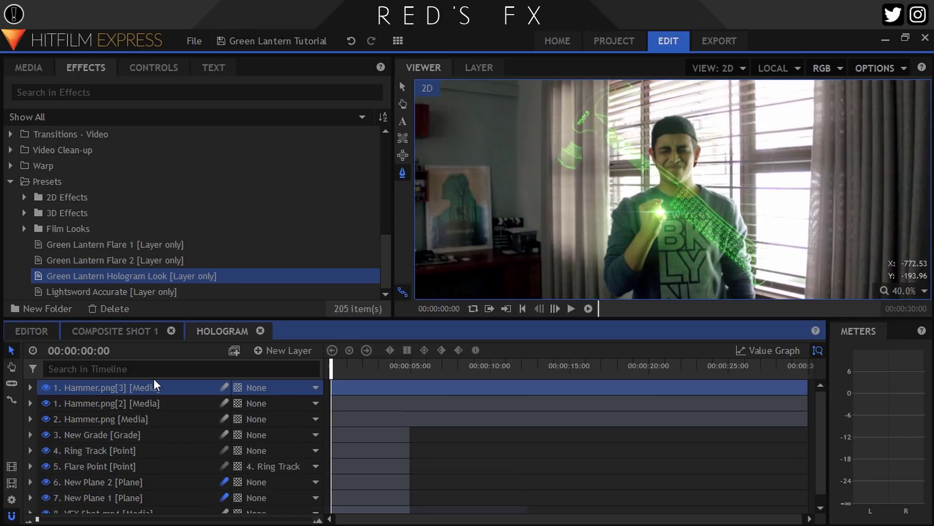
# Raise the Glow intensity on the Hammer.png[4] layer to about 4.1.
pyautogui.click(172, 68)
pyautogui.click(10, 172)
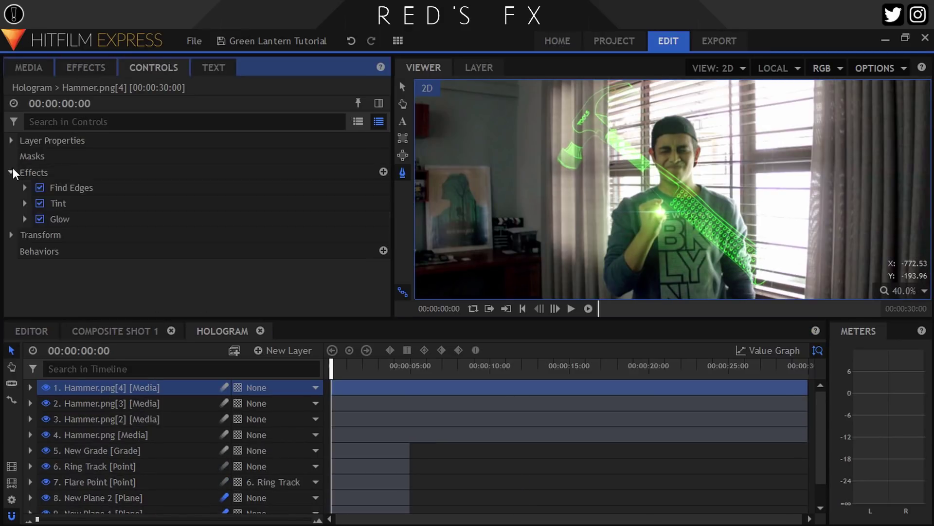
pyautogui.click(24, 218)
pyautogui.moveTo(265, 235); pyautogui.dragTo(294, 235)
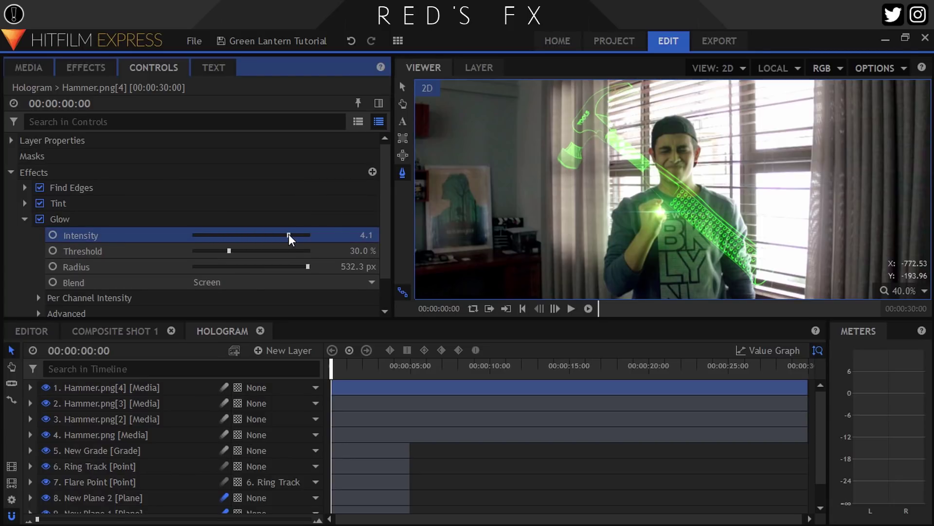
# Set the Glow on the Hammer.png[2] layer to intensity 1.2 and threshold 60%.
pyautogui.click(109, 419)
pyautogui.click(11, 172)
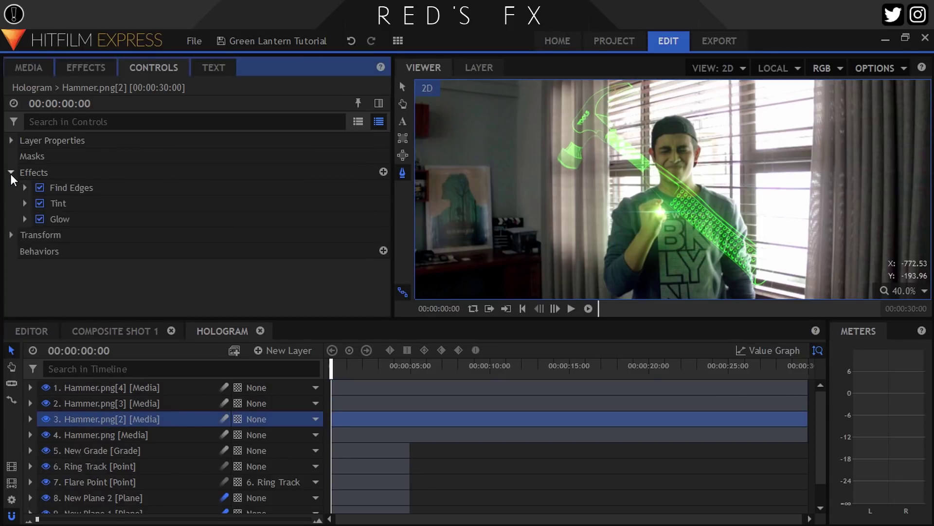
pyautogui.click(25, 219)
pyautogui.moveTo(266, 235)
pyautogui.mouseDown()
pyautogui.moveTo(287, 235)
pyautogui.moveTo(223, 235)
pyautogui.moveTo(263, 251)
pyautogui.mouseUp()
pyautogui.click(903, 290)
pyautogui.click(898, 451)
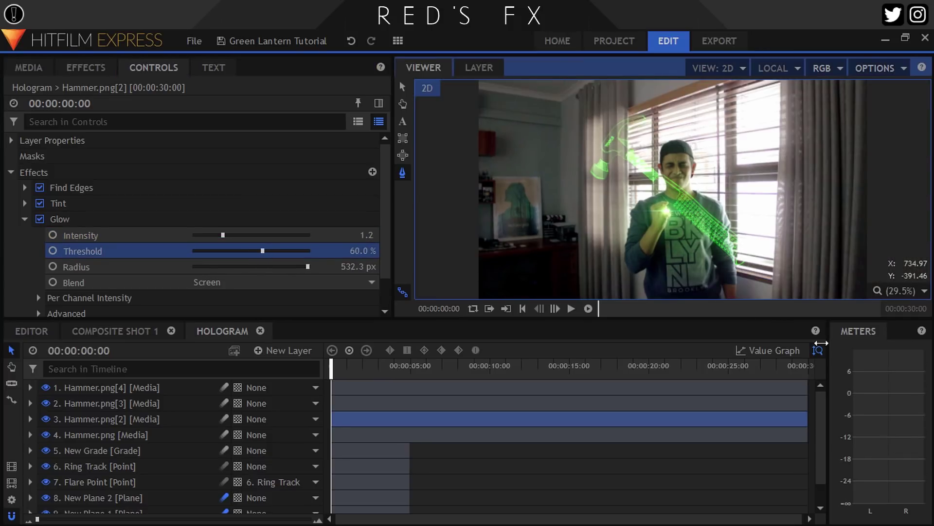
# Combine the four Hammer.png layers into a new composite shot named Hologram Projection.
pyautogui.click(114, 387)
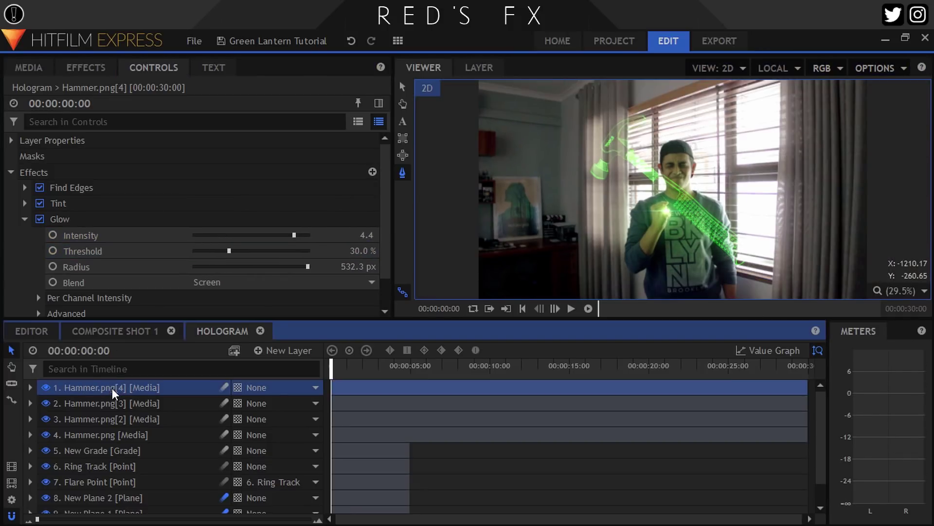
pyautogui.keyDown('shift'); pyautogui.click(109, 433); pyautogui.keyUp('shift')
pyautogui.click(233, 350)
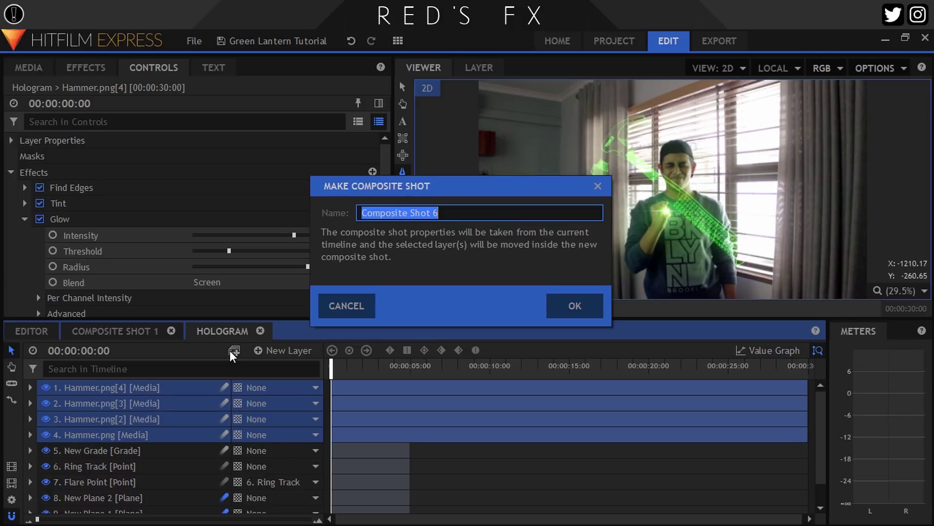
pyautogui.write('Hologram Project')
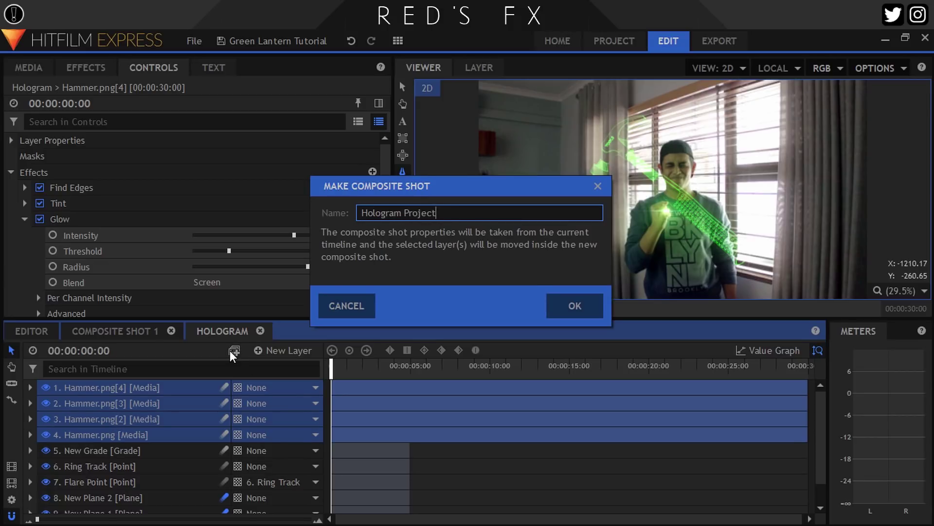
pyautogui.press('Return')
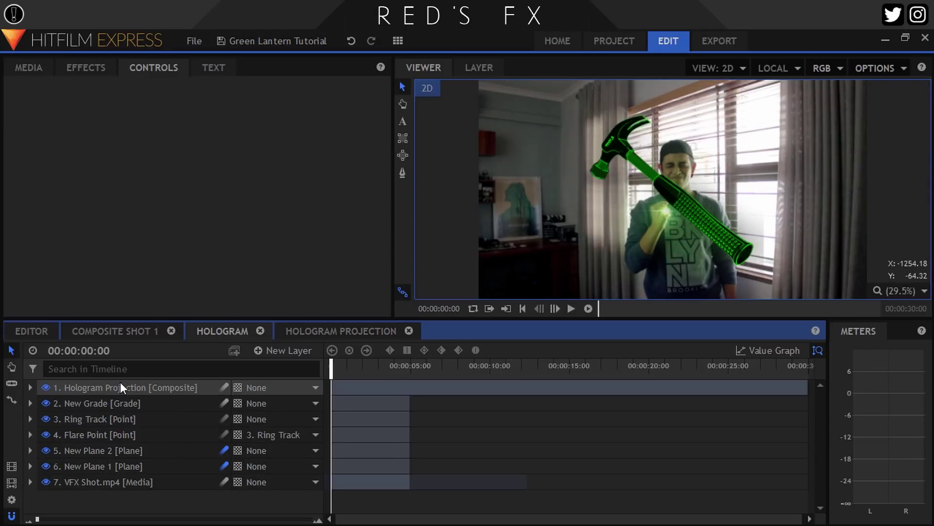
# Set the Hologram Projection composite layer's blend mode to Add.
pyautogui.click(121, 383)
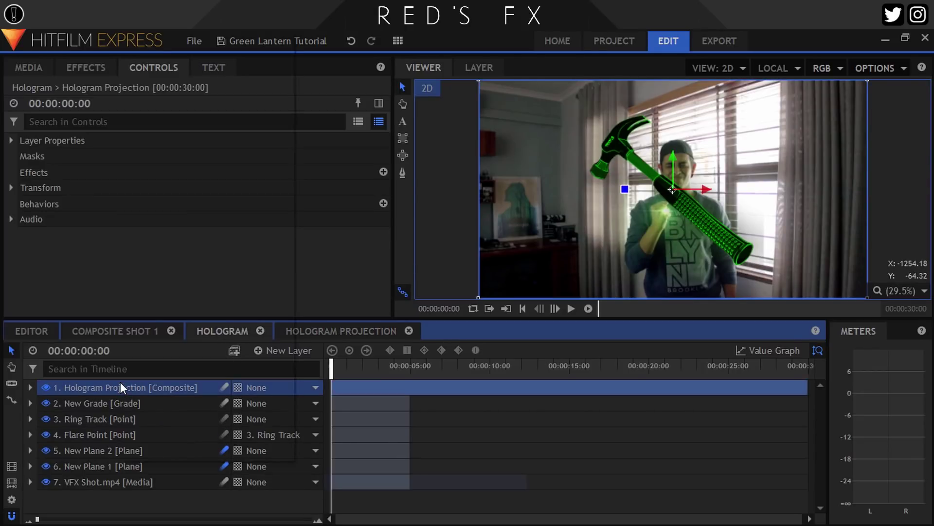
pyautogui.rightClick(120, 383)
pyautogui.moveTo(181, 38)
pyautogui.click(314, 57)
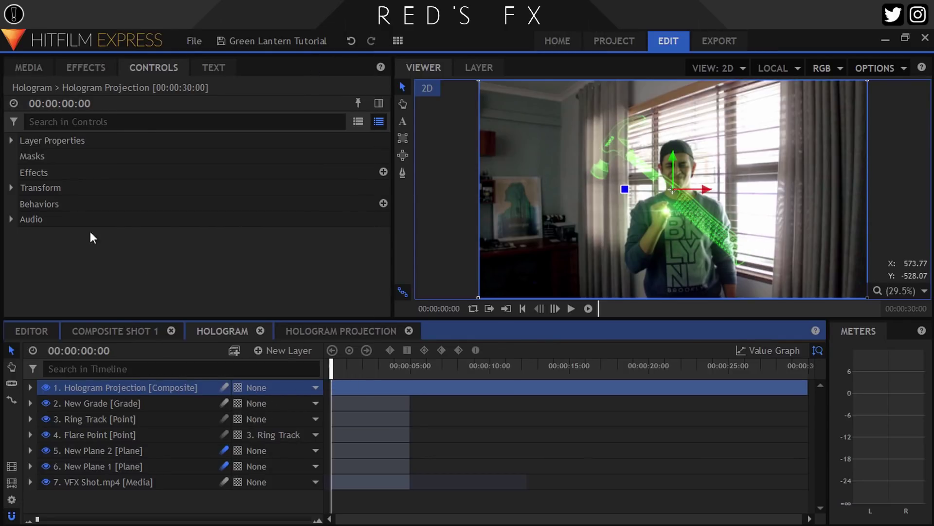
# Shift the Hologram Projection layer on the timeline so that it starts at 00:00:00:06.
pyautogui.click(13, 188)
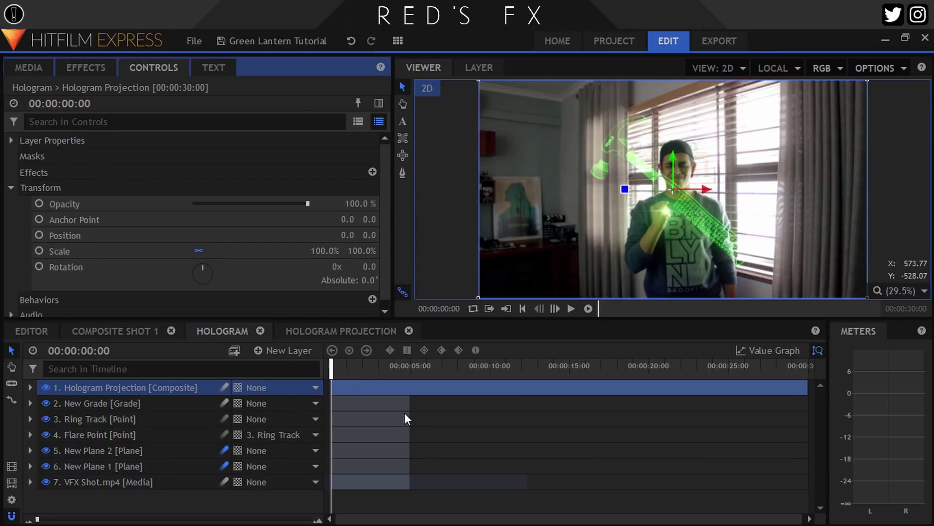
pyautogui.click(555, 308)
pyautogui.click(556, 308)
pyautogui.click(555, 308)
pyautogui.click(555, 308)
pyautogui.click(556, 308)
pyautogui.click(555, 308)
pyautogui.click(556, 307)
pyautogui.click(554, 309)
pyautogui.click(539, 307)
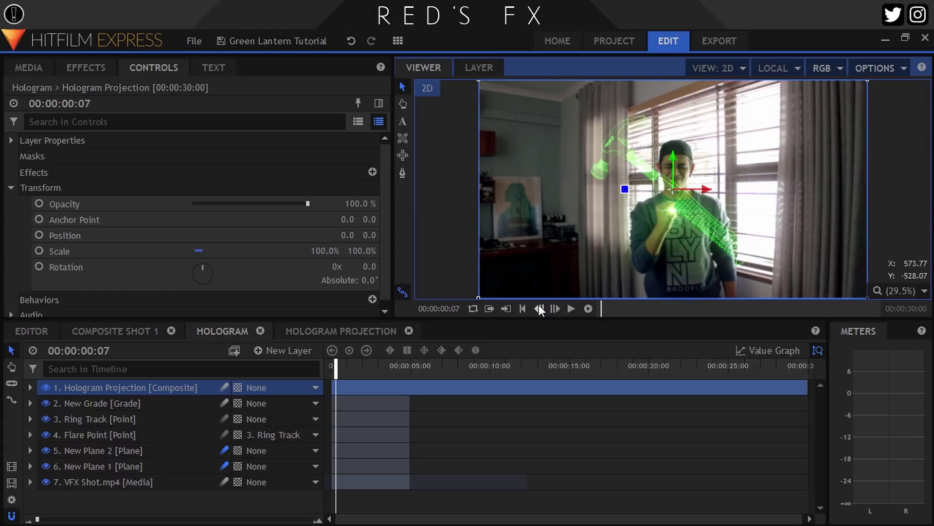
pyautogui.click(539, 307)
pyautogui.click(324, 379)
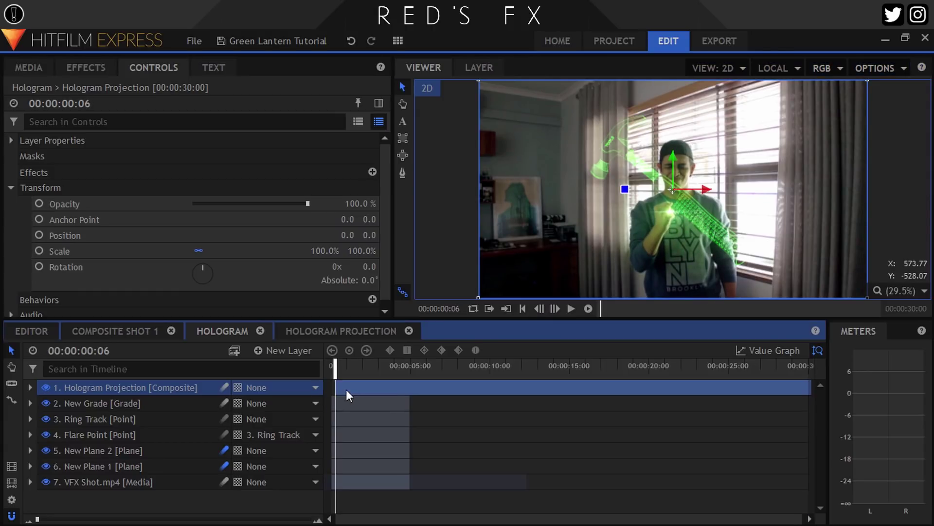
# Enable keyframing for the Hologram Projection layer's Scale and set it to 0% at 00:00:00:06.
pyautogui.click(39, 250)
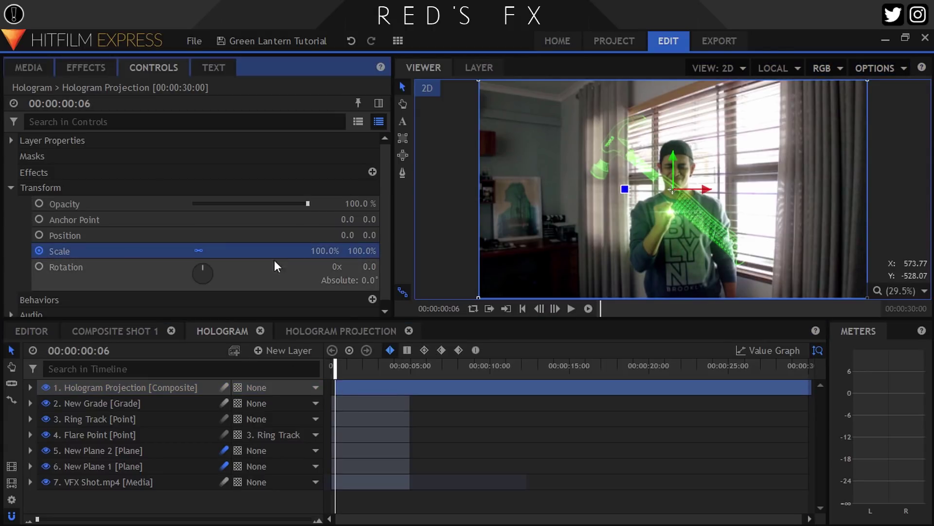
pyautogui.click(324, 250)
pyautogui.write('0')
pyautogui.press('Return')
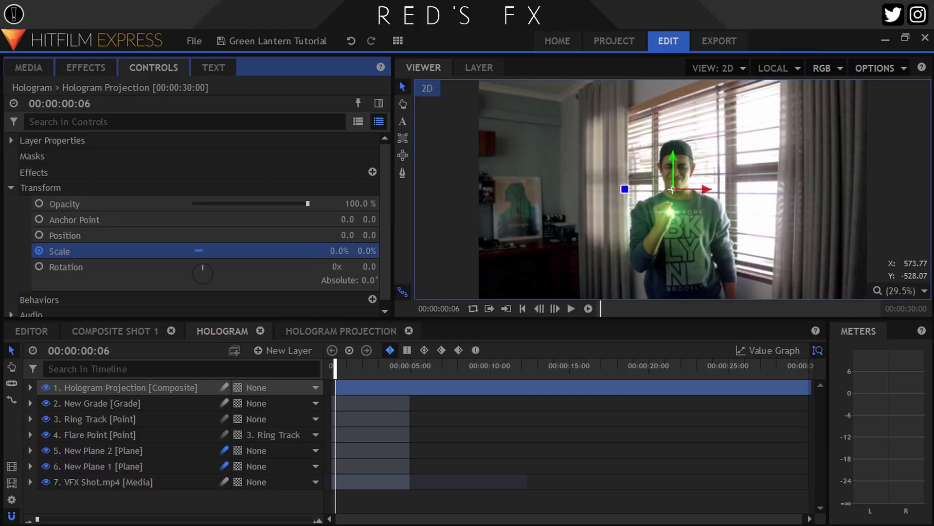
# Add a Scale keyframe of 110% to the Hologram Projection layer at 00:00:00:11.
pyautogui.click(558, 309)
pyautogui.click(559, 308)
pyautogui.click(559, 308)
pyautogui.click(555, 309)
pyautogui.click(552, 308)
pyautogui.click(346, 250)
pyautogui.write('35')
pyautogui.press('Return')
pyautogui.moveTo(312, 250); pyautogui.dragTo(328, 250)
pyautogui.click(328, 250)
pyautogui.write('100')
pyautogui.press('Return')
pyautogui.click(332, 250)
pyautogui.write('110')
pyautogui.press('Return')
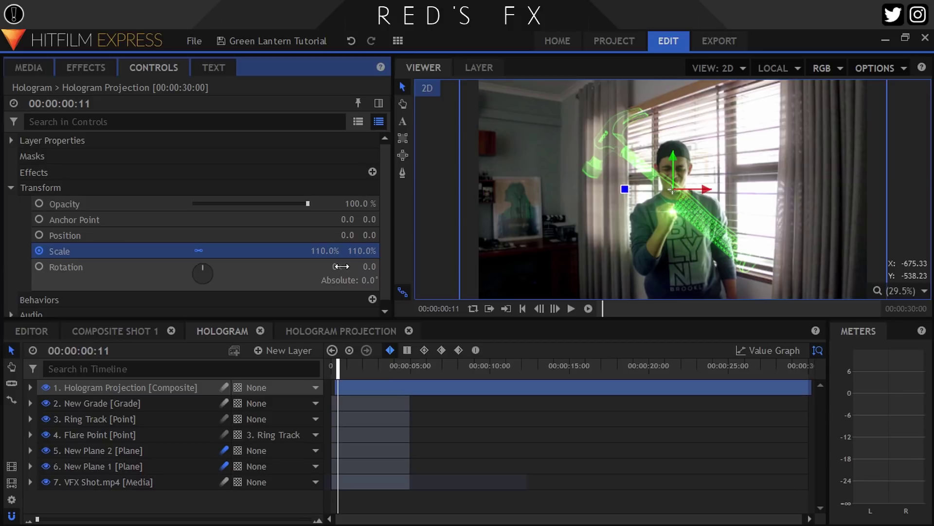
# Add a Scale keyframe of 100% to the Hologram Projection layer at 00:00:00:14.
pyautogui.click(555, 309)
pyautogui.click(555, 308)
pyautogui.click(555, 309)
pyautogui.click(332, 250)
pyautogui.write('0')
pyautogui.press('Return')
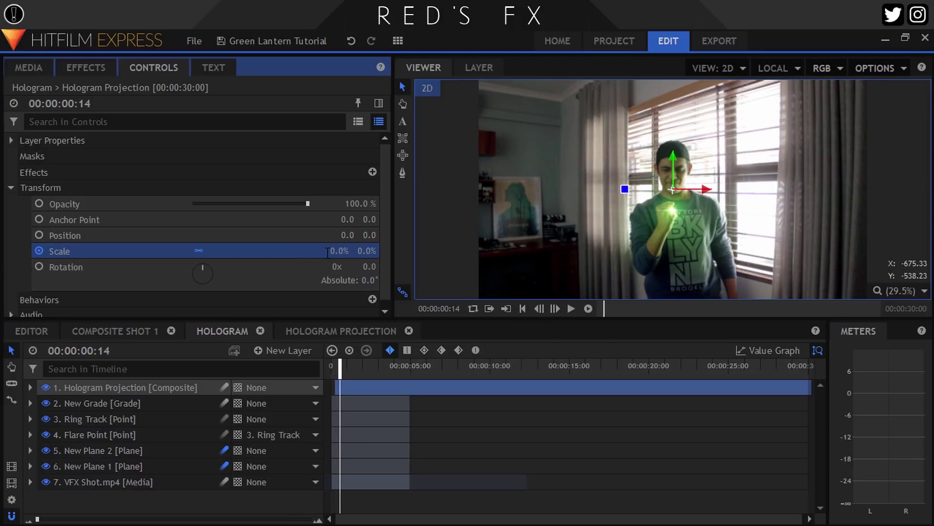
pyautogui.click(334, 251)
pyautogui.write('100')
pyautogui.press('Return')
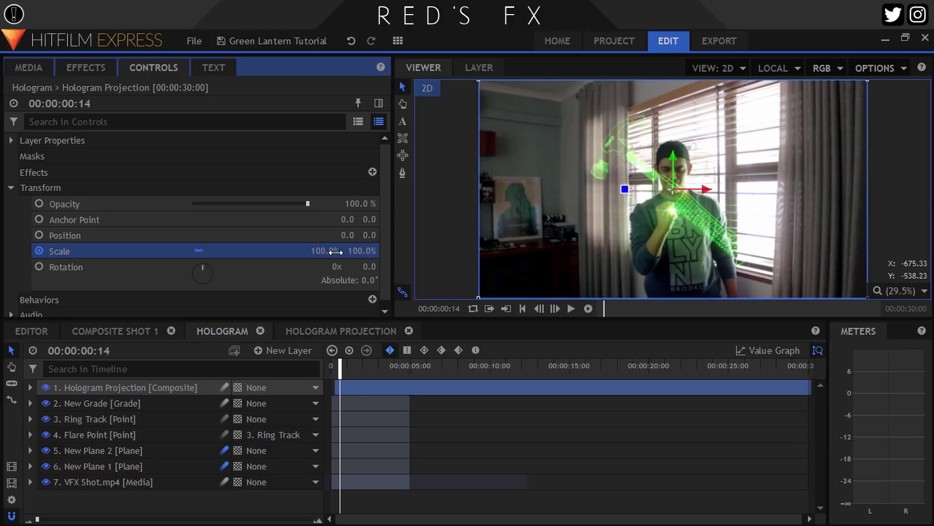
# Review the scale animation frame by frame and enable a Rotation keyframe of 0° at 00:00:00:11.
pyautogui.click(539, 308)
pyautogui.click(540, 308)
pyautogui.click(539, 308)
pyautogui.click(539, 308)
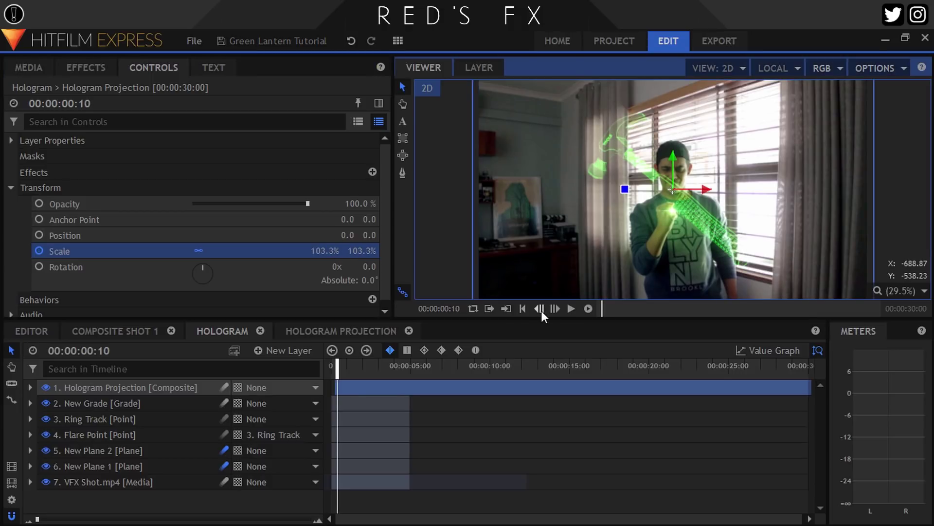
pyautogui.click(539, 309)
pyautogui.scroll(5, 407, 410)
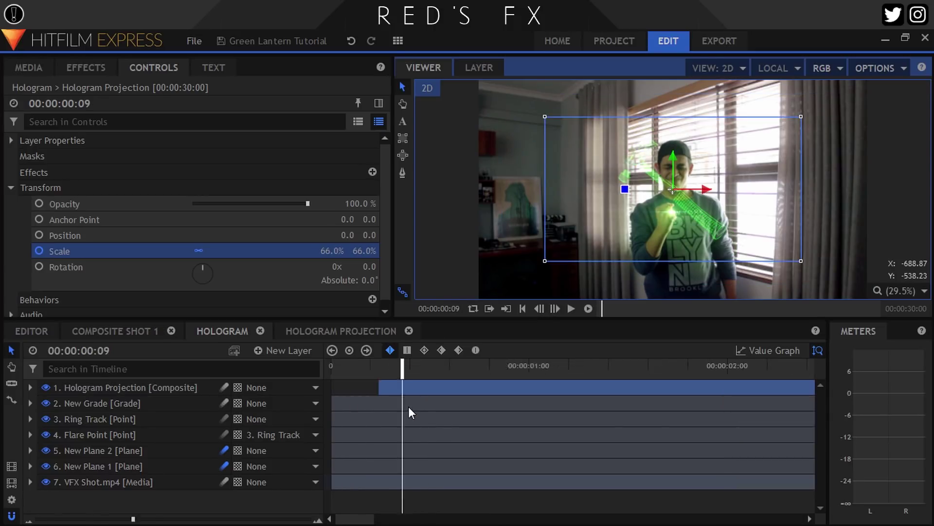
pyautogui.click(390, 365)
pyautogui.click(553, 308)
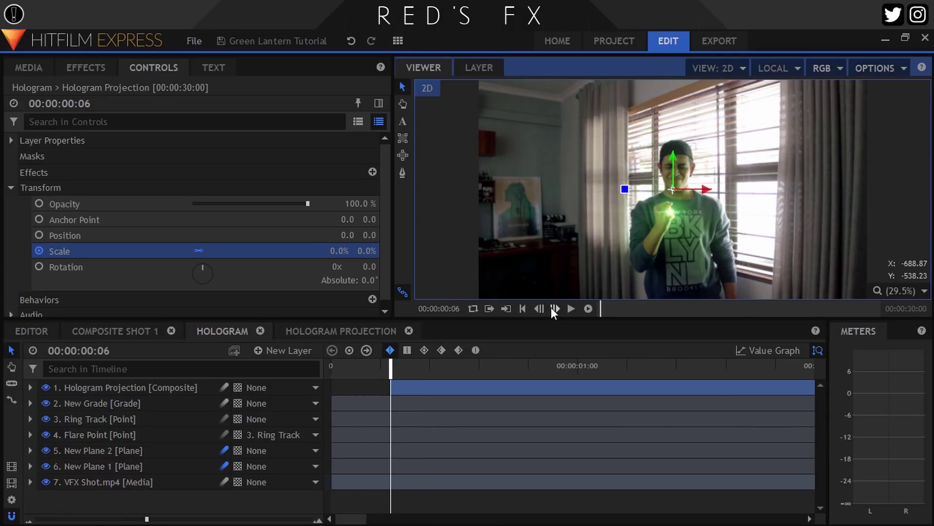
pyautogui.click(553, 308)
pyautogui.click(553, 308)
pyautogui.click(553, 308)
pyautogui.click(554, 308)
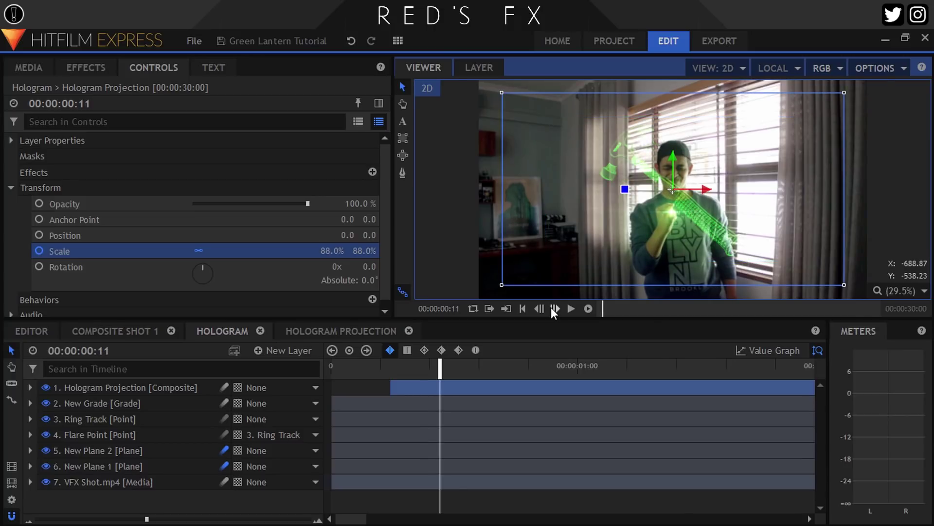
pyautogui.click(40, 268)
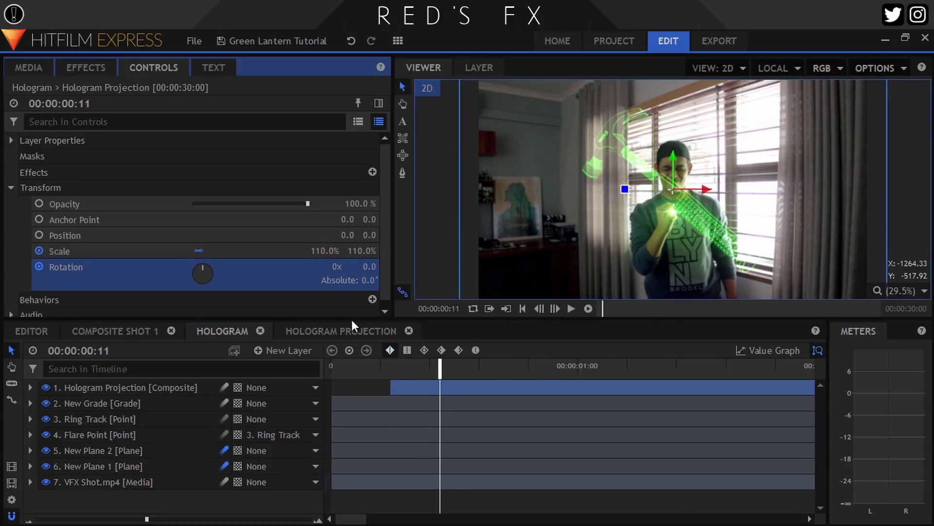
# Set the Hologram Projection layer's Rotation to 64° at 00:00:00:06 and step through the animation to 00:00:00:14.
pyautogui.click(390, 363)
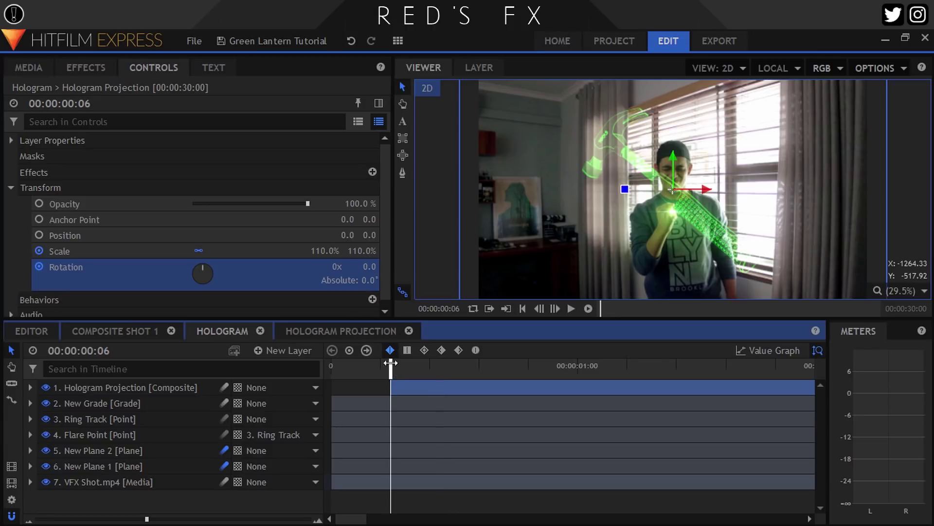
pyautogui.moveTo(369, 266); pyautogui.dragTo(378, 266)
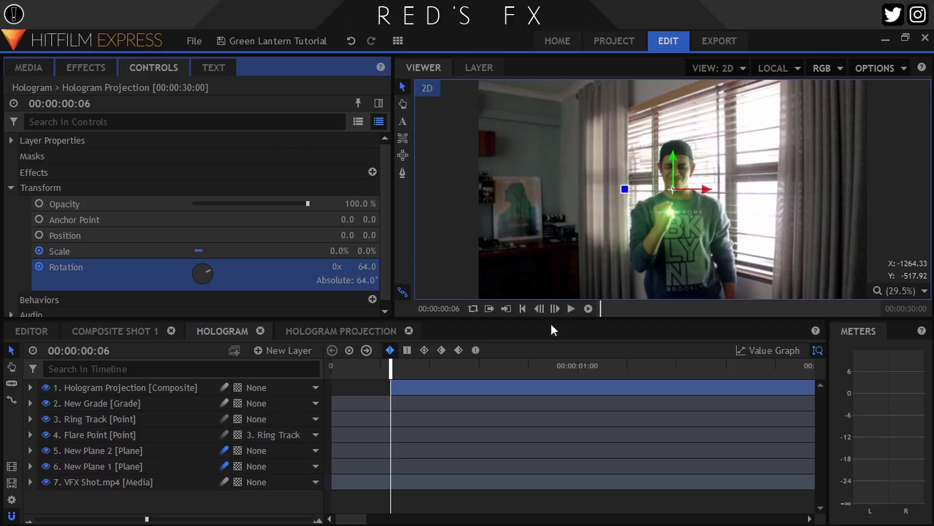
pyautogui.click(556, 308)
pyautogui.click(555, 308)
pyautogui.click(555, 308)
pyautogui.click(556, 308)
pyautogui.click(555, 308)
pyautogui.click(556, 308)
pyautogui.click(555, 308)
pyautogui.click(555, 308)
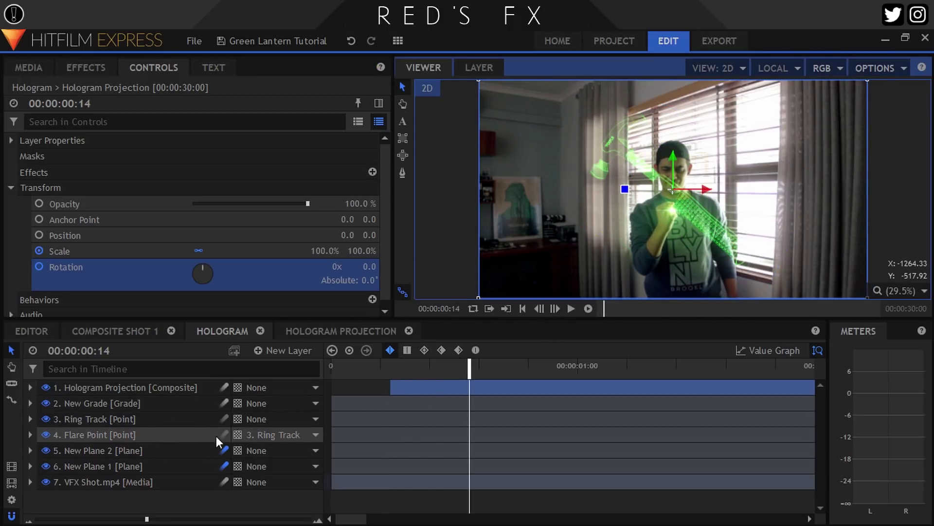
# Change all Scale and Rotation keyframes of the Hologram Projection layer to smooth interpolation.
pyautogui.click(31, 388)
pyautogui.click(44, 434)
pyautogui.scroll(-3, 255, 463)
pyautogui.moveTo(529, 451); pyautogui.dragTo(386, 408)
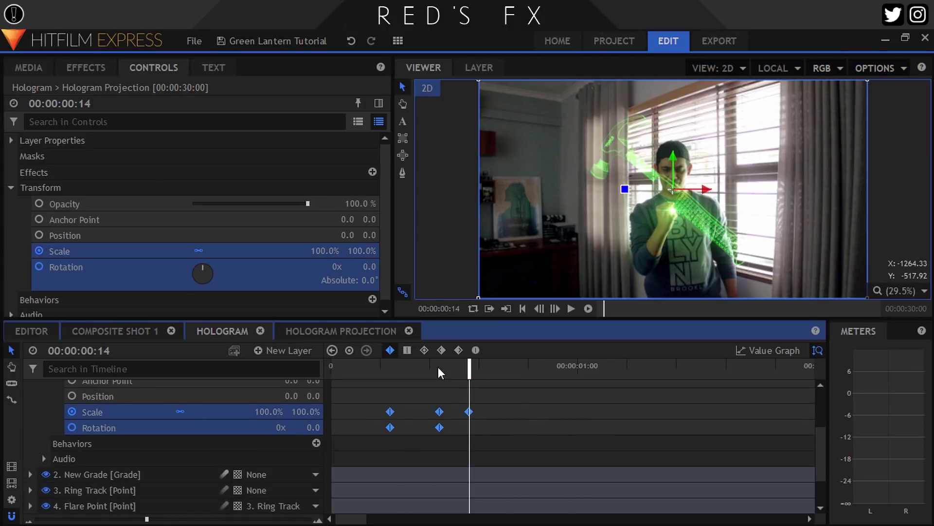
pyautogui.click(424, 350)
pyautogui.scroll(3, 259, 443)
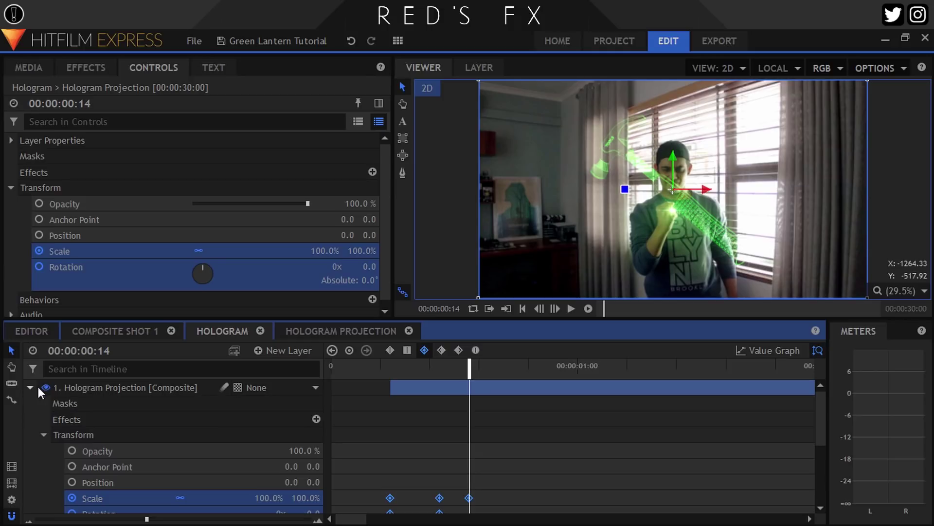
# Parent the Hologram Projection layer to the Ring Track point and collapse its properties.
pyautogui.click(274, 388)
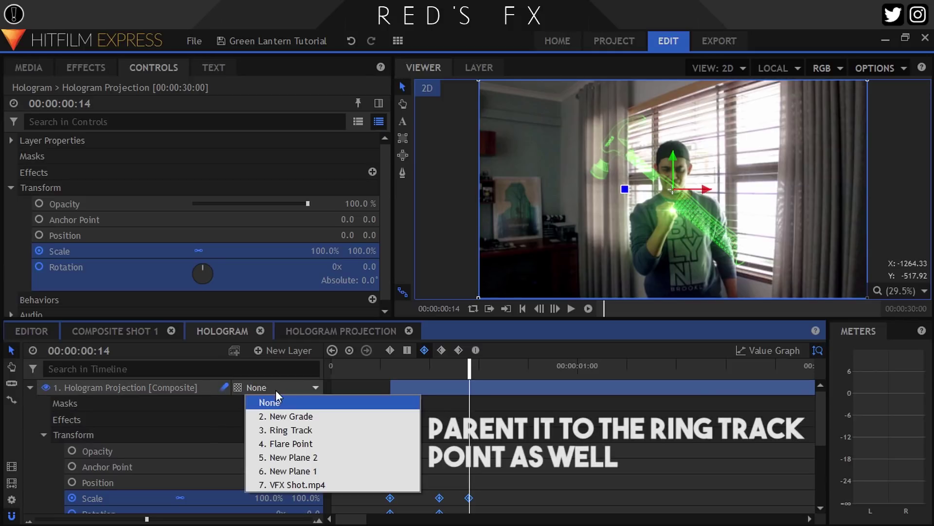
pyautogui.click(295, 429)
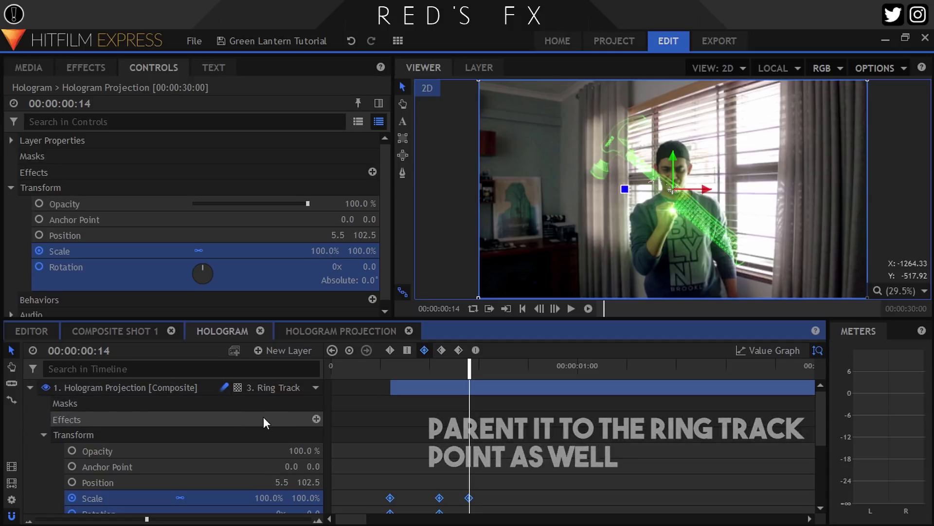
pyautogui.click(30, 387)
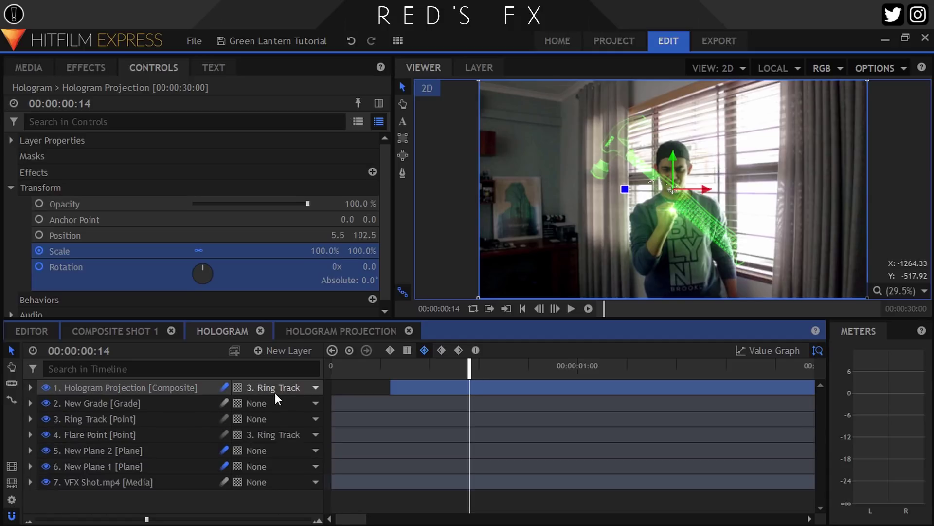